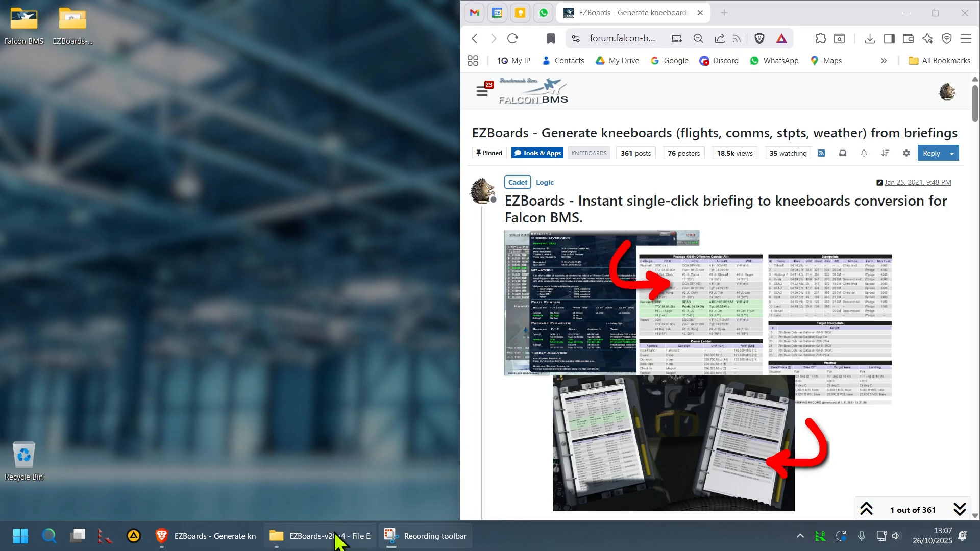
Restore the EZBoards-v20a4 folder window and open its briefing folder
{"action": "left_click", "coordinate": [336, 535]}
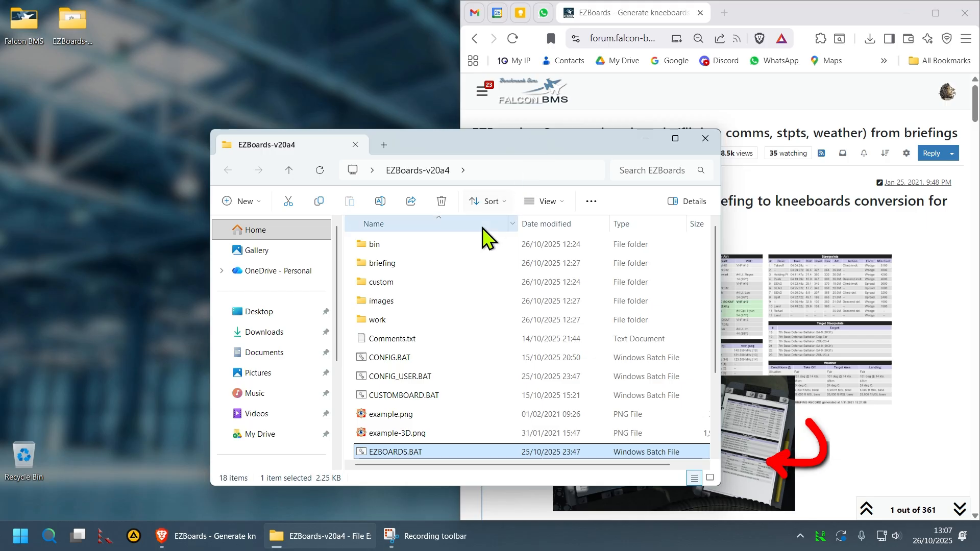
{"action": "double_click", "coordinate": [444, 262]}
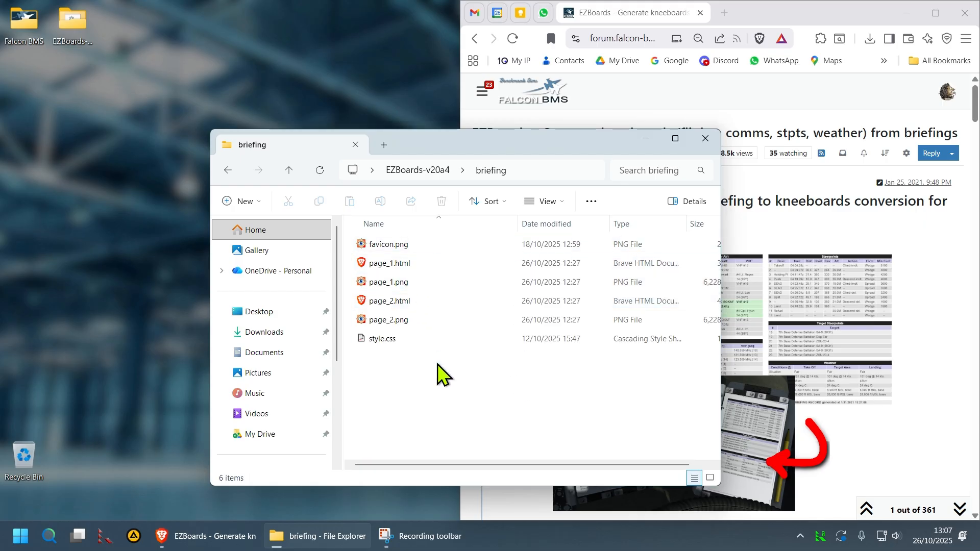
Open page_1.html and page_2.html from the briefing folder in Brave
{"action": "left_click", "coordinate": [406, 262]}
{"action": "double_click", "coordinate": [406, 262]}
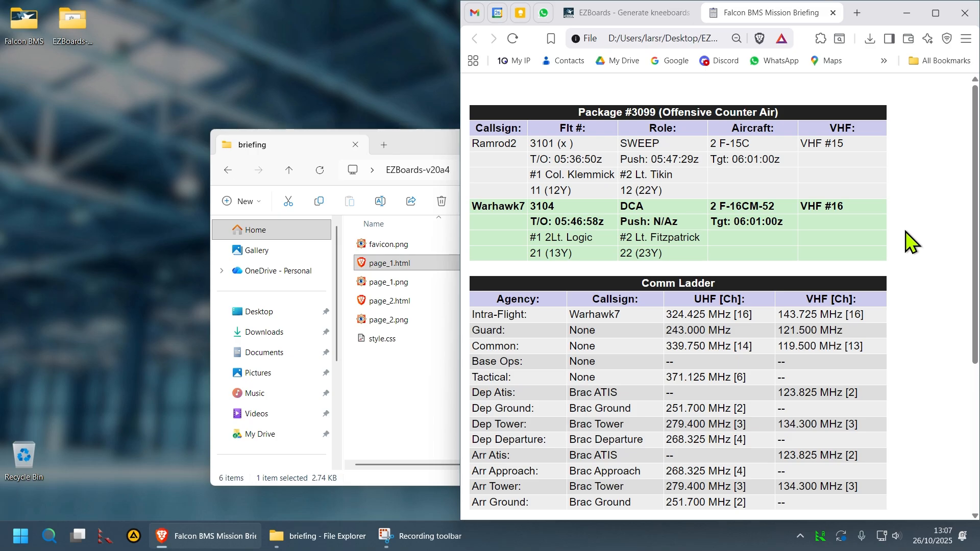
{"action": "key", "text": "ctrl+minus"}
{"action": "key", "text": "ctrl+plus"}
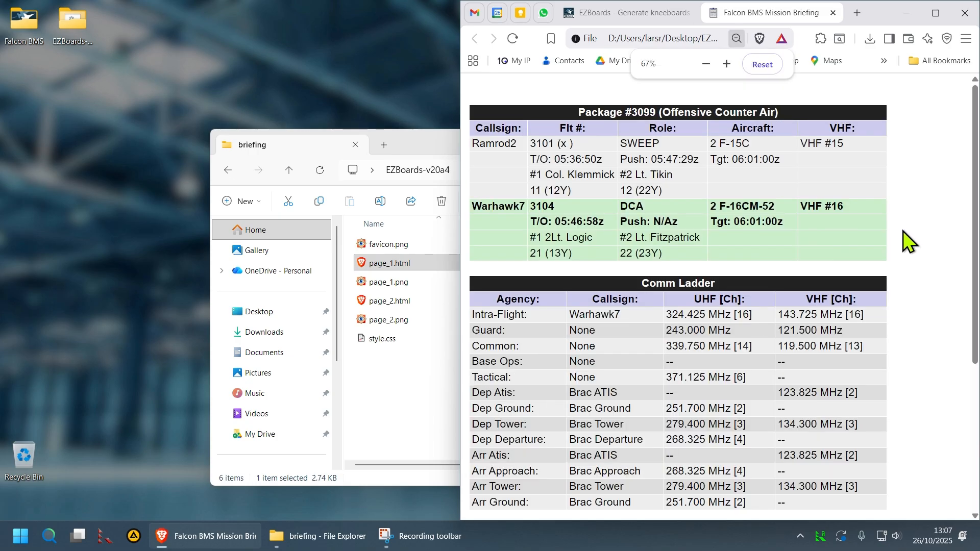
{"action": "left_click", "coordinate": [394, 300]}
{"action": "double_click", "coordinate": [393, 301]}
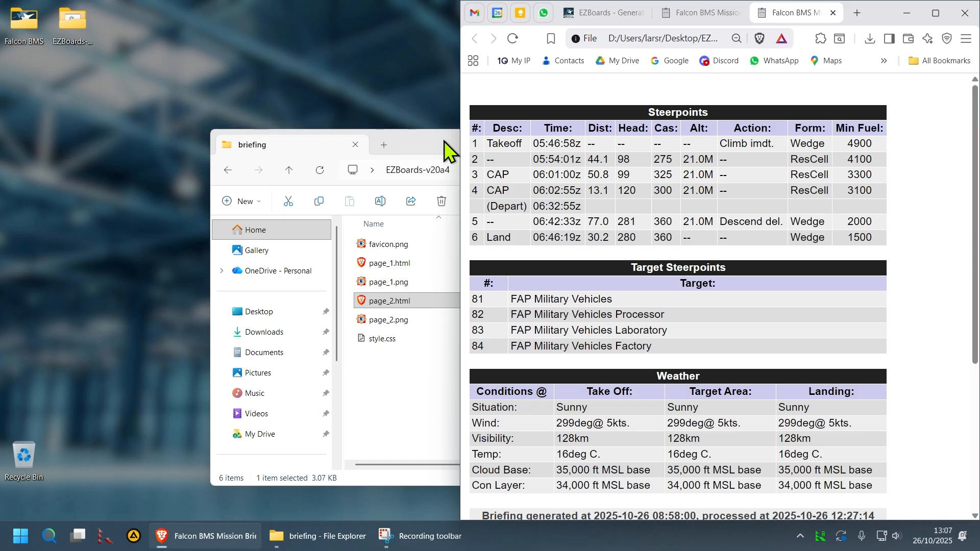
Return to the EZBoards-v20a4 root folder and select CONFIG_USER.BAT
{"action": "left_click", "coordinate": [444, 141]}
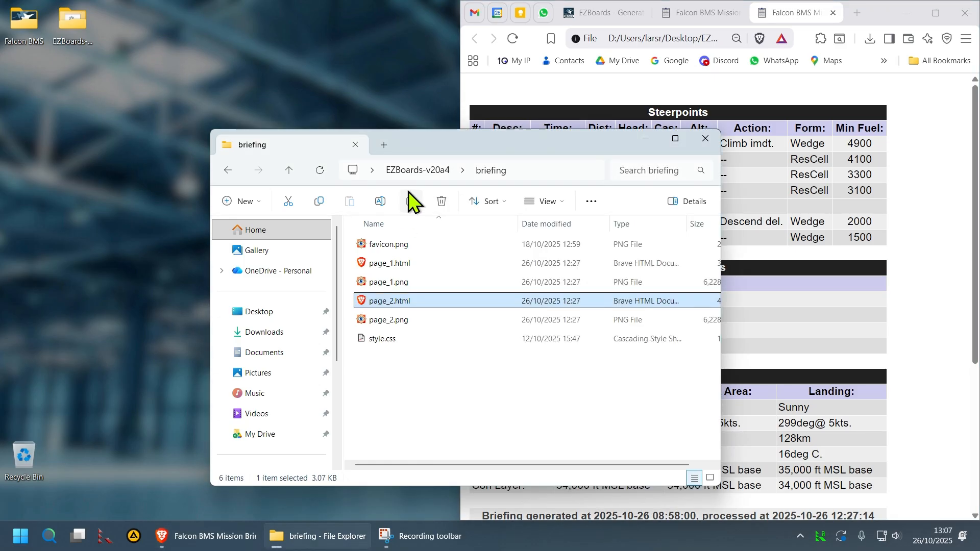
{"action": "left_click", "coordinate": [416, 171]}
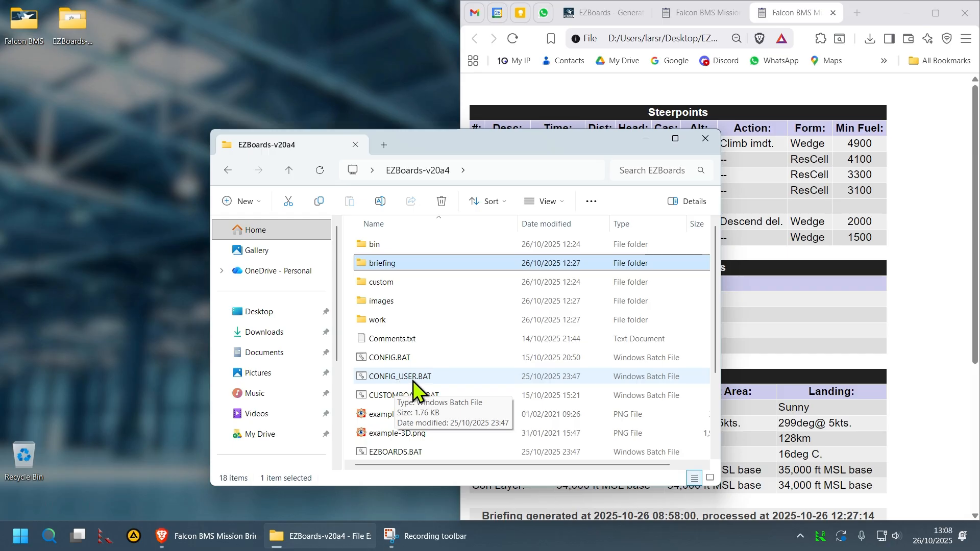
{"action": "left_click", "coordinate": [439, 377]}
Open CONFIG_USER.BAT in Notepad++ and widen the editor window
{"action": "right_click", "coordinate": [439, 376]}
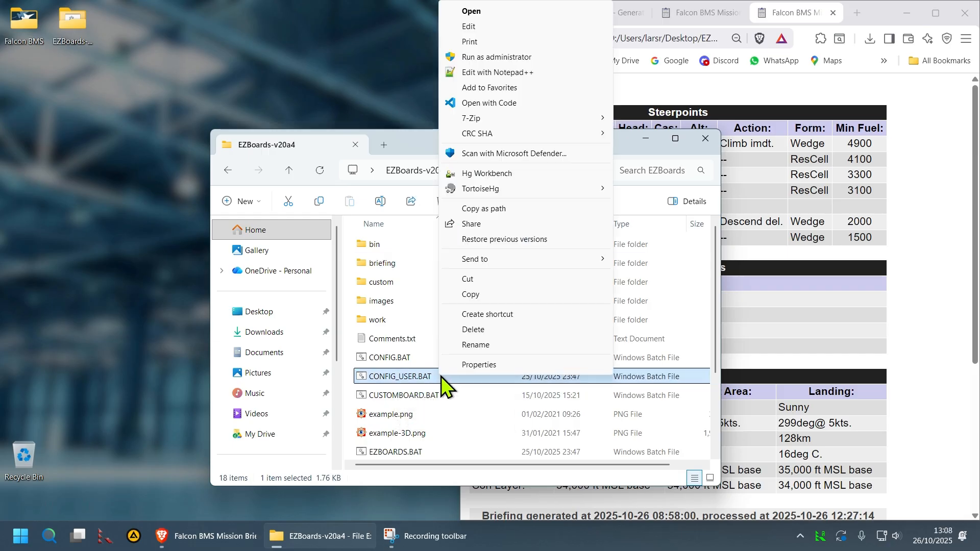
{"action": "left_click", "coordinate": [505, 73]}
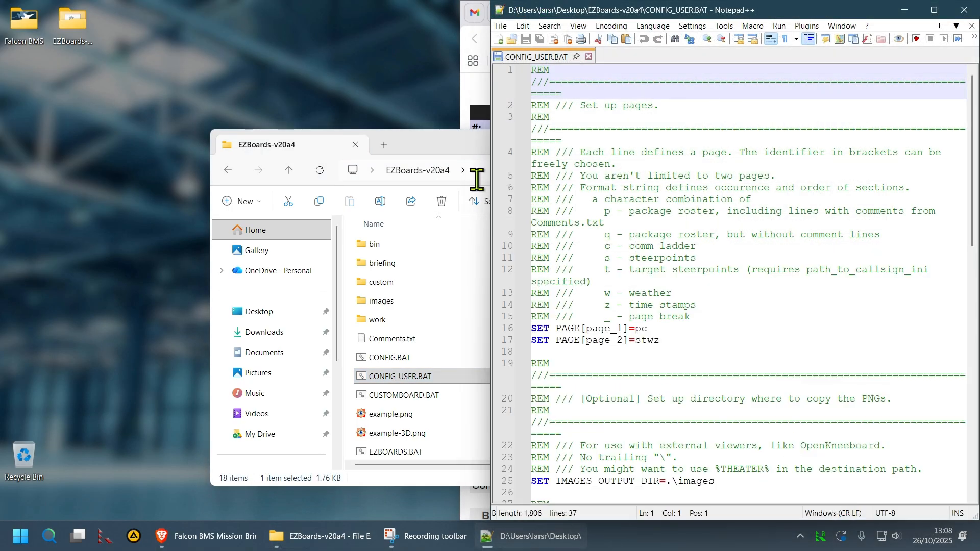
{"action": "left_click_drag", "start_coordinate": [492, 188], "coordinate": [432, 175]}
Look over the IMAGES_OUTPUT_DIR setting and highlight the page_1 and page_2 entries
{"action": "double_click", "coordinate": [554, 364]}
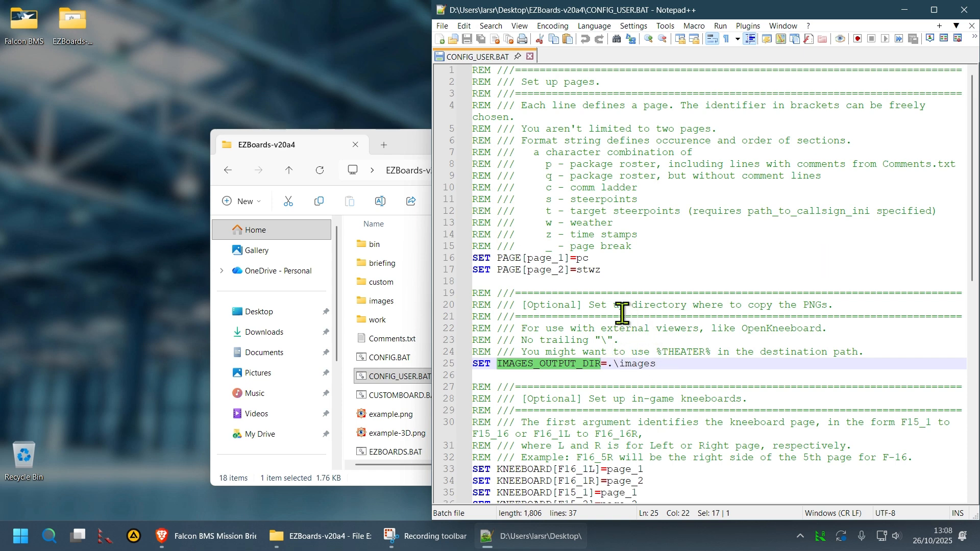
{"action": "left_click", "coordinate": [631, 284]}
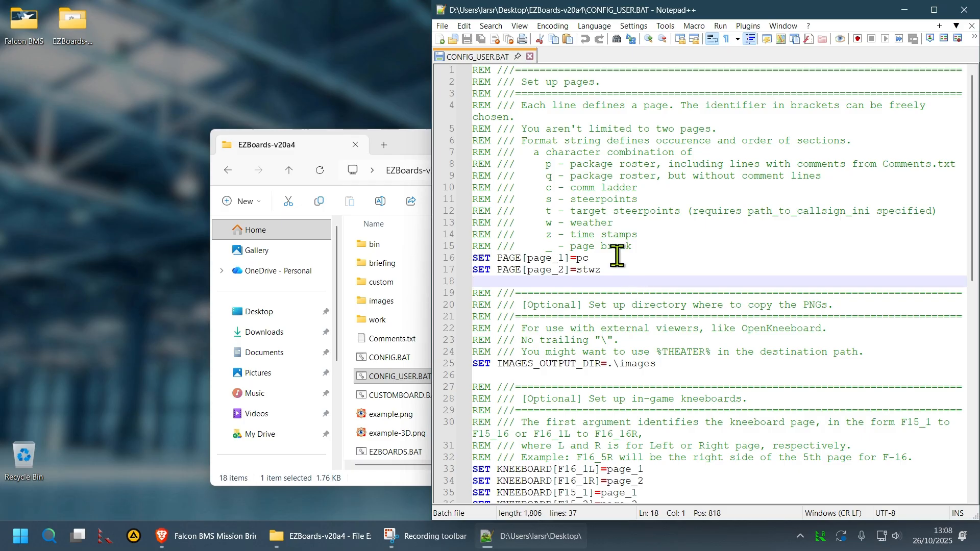
{"action": "double_click", "coordinate": [540, 258]}
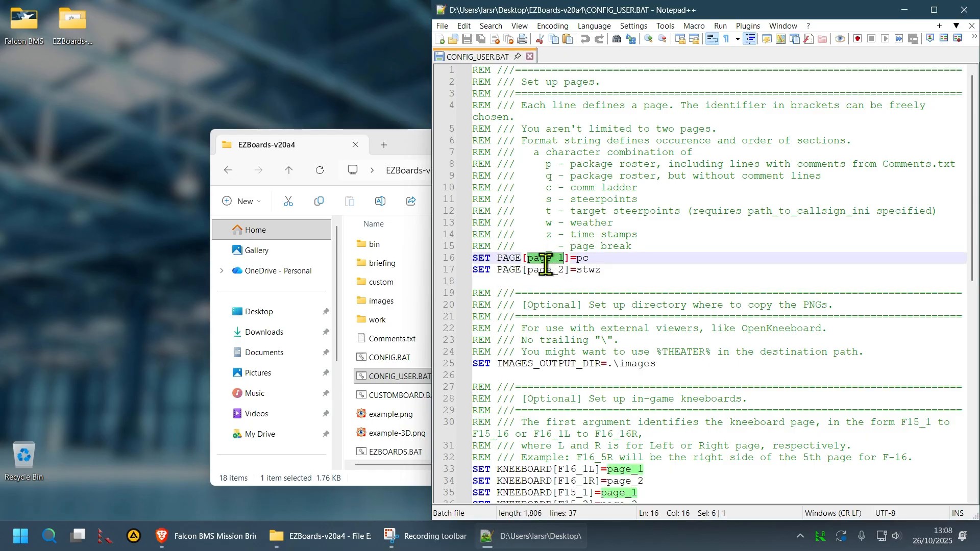
{"action": "left_click", "coordinate": [542, 271]}
{"action": "double_click", "coordinate": [542, 271]}
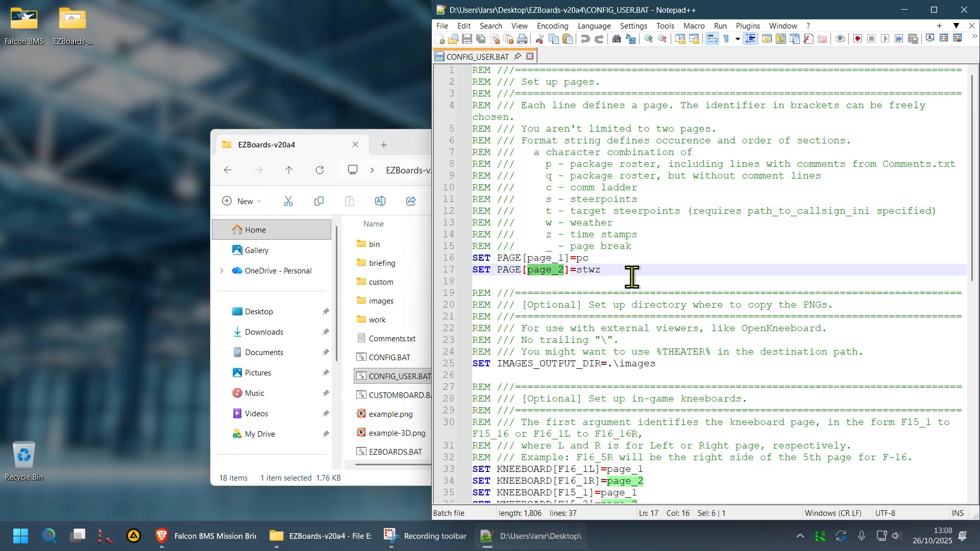
Review page_1's pc and page_2's stwz section codes against the code descriptions
{"action": "left_click", "coordinate": [581, 259]}
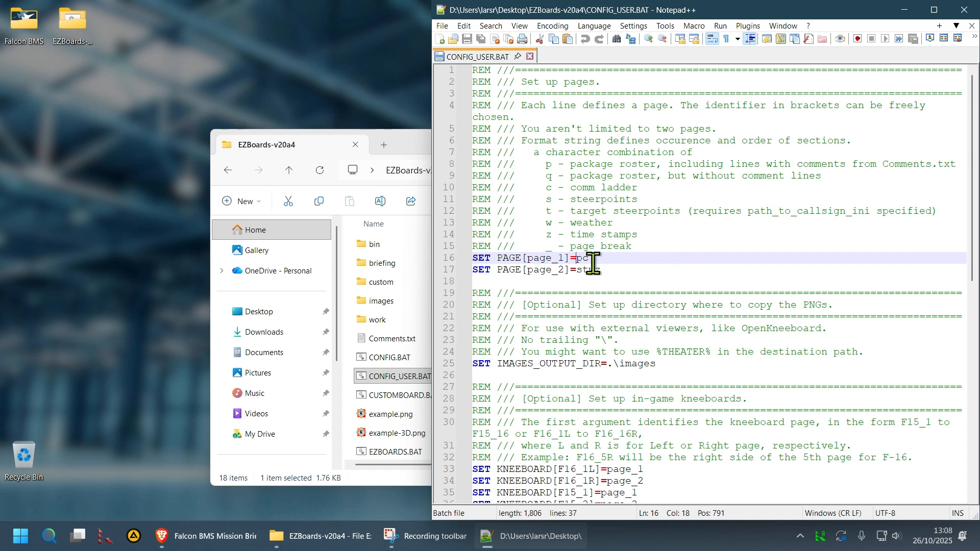
{"action": "left_click", "coordinate": [568, 164]}
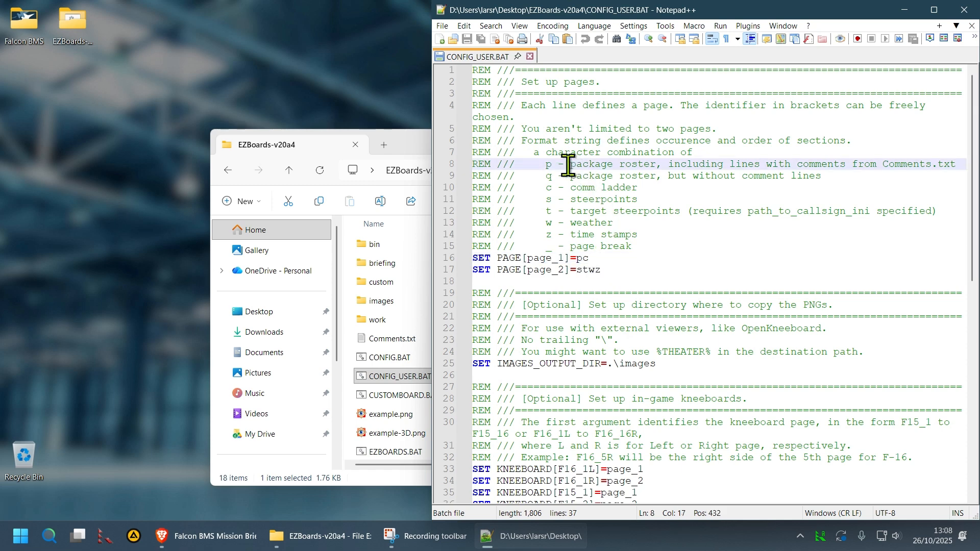
{"action": "left_click", "coordinate": [598, 258]}
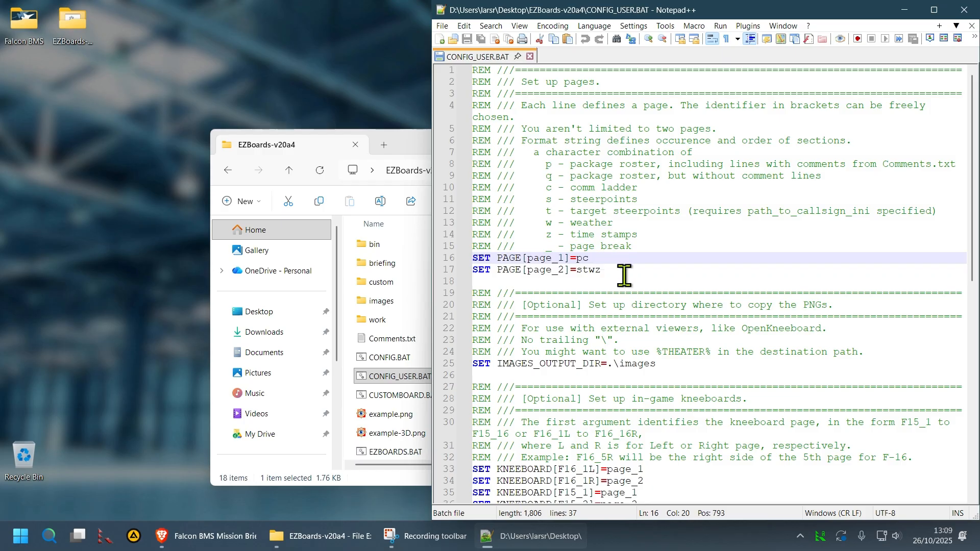
{"action": "left_click", "coordinate": [581, 269]}
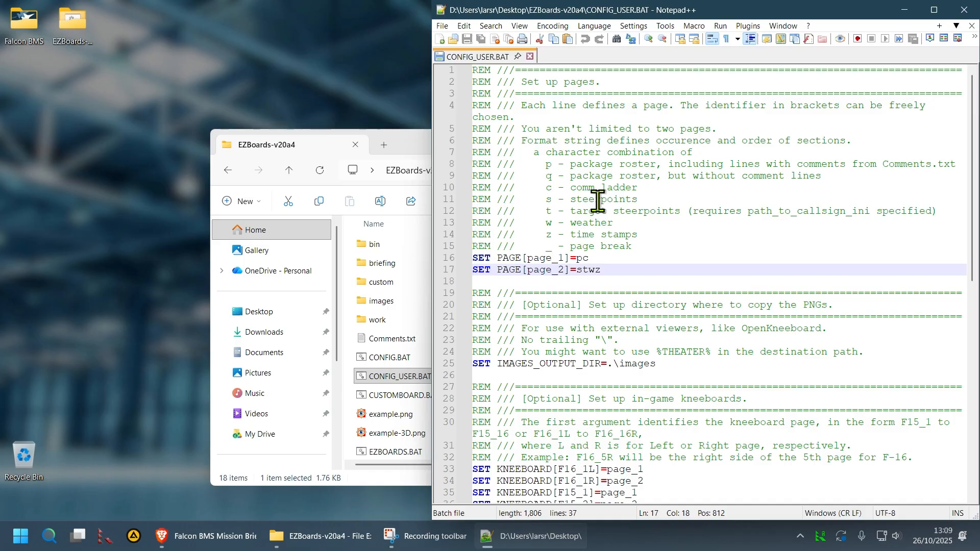
{"action": "left_click", "coordinate": [586, 269]}
{"action": "left_click", "coordinate": [590, 269]}
{"action": "left_click", "coordinate": [597, 270]}
{"action": "left_click", "coordinate": [667, 283]}
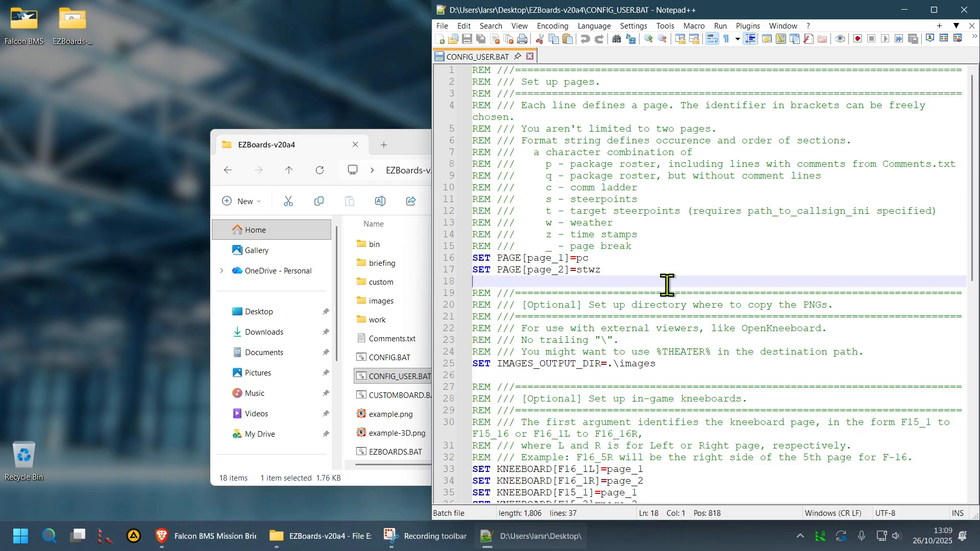
Change page_1's layout from pc to p and save CONFIG_USER.BAT
{"action": "left_click", "coordinate": [649, 258]}
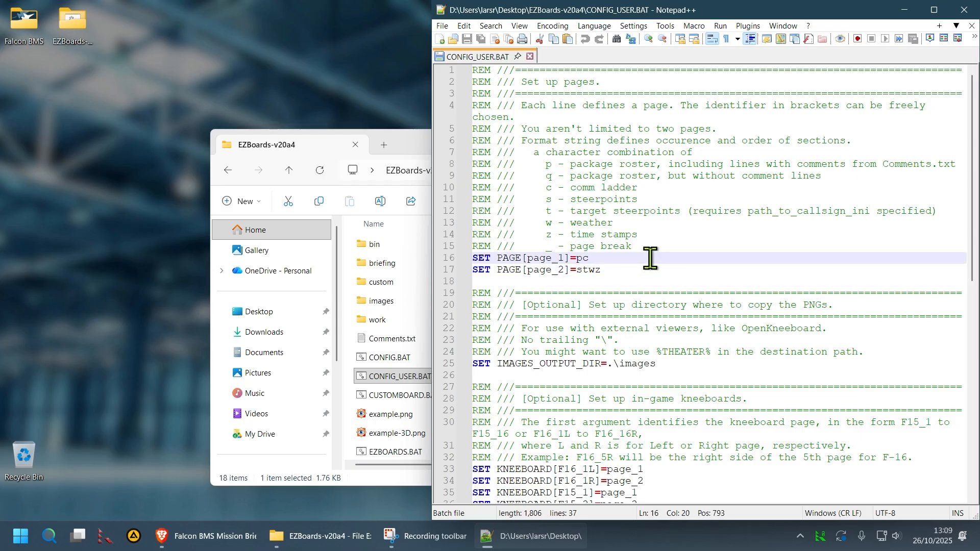
{"action": "key", "text": "BackSpace"}
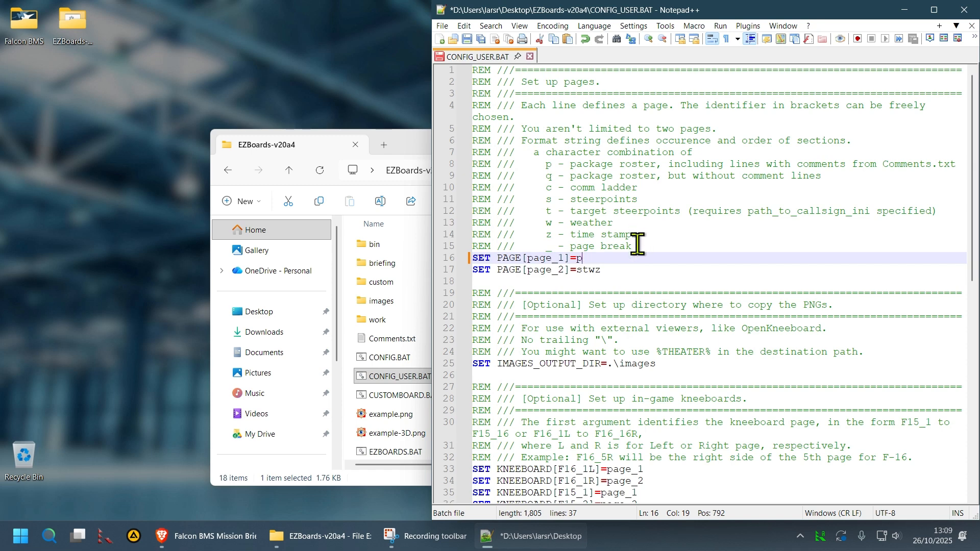
{"action": "key", "text": "ctrl+s"}
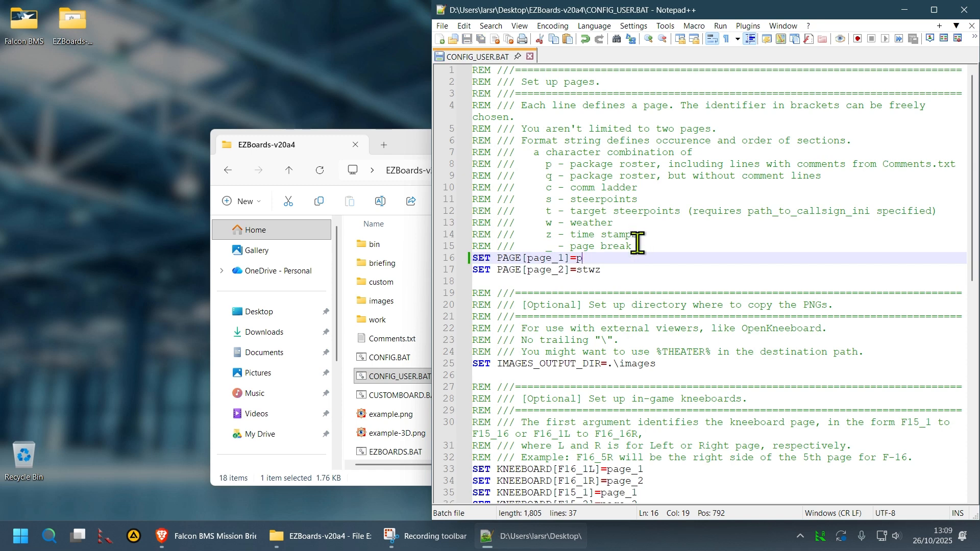
{"action": "left_click", "coordinate": [306, 149]}
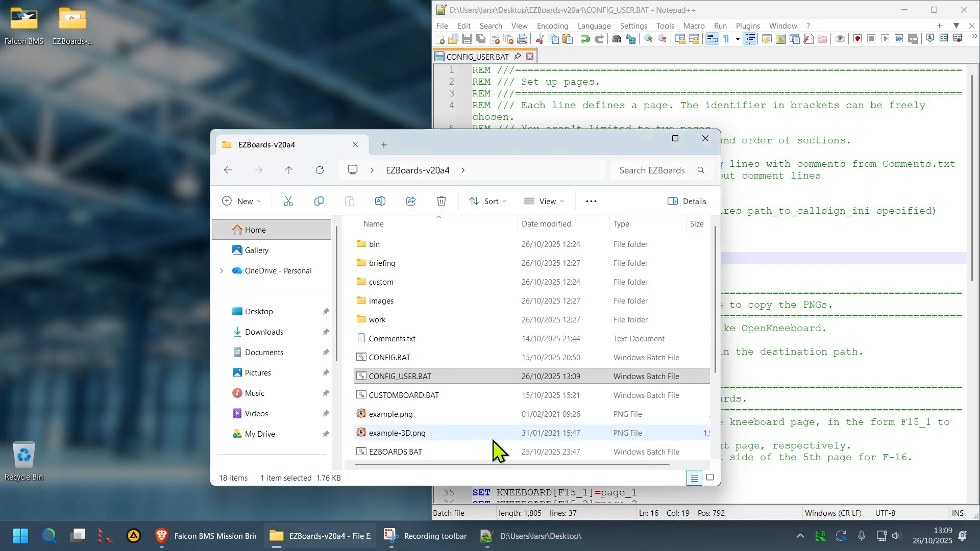
Run EZBOARDS.BAT to merge page_1 and page_2 into the F16_1L and F16_1R textures
{"action": "double_click", "coordinate": [452, 452]}
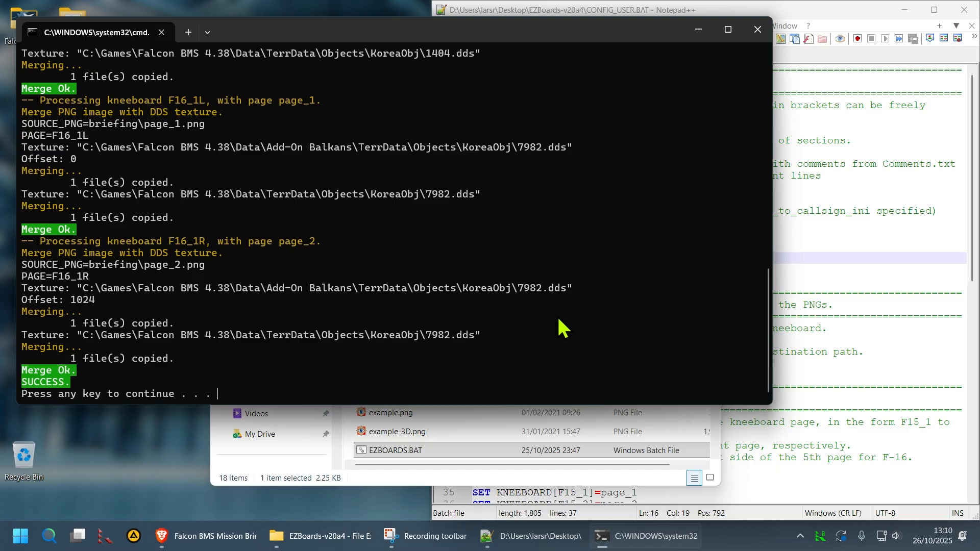
{"action": "left_click", "coordinate": [449, 449]}
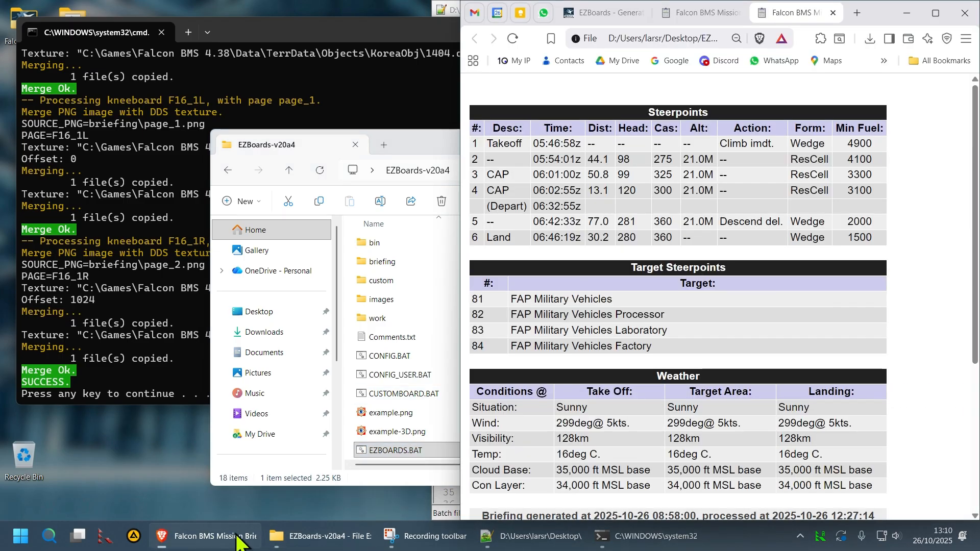
{"action": "left_click", "coordinate": [207, 536]}
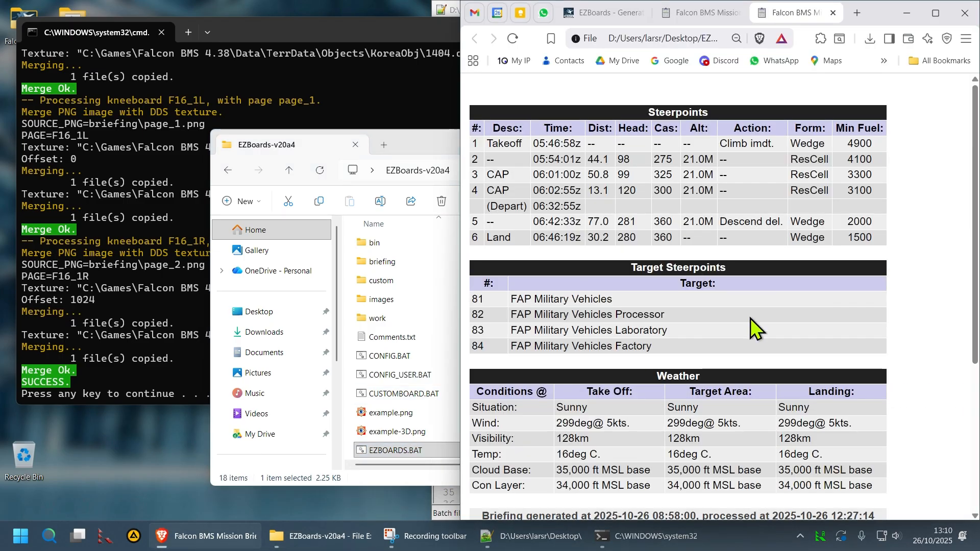
Check the page_1 briefing's Package #3099 roster, then bring the EZBoards-v20a4 folder forward
{"action": "left_click", "coordinate": [708, 13]}
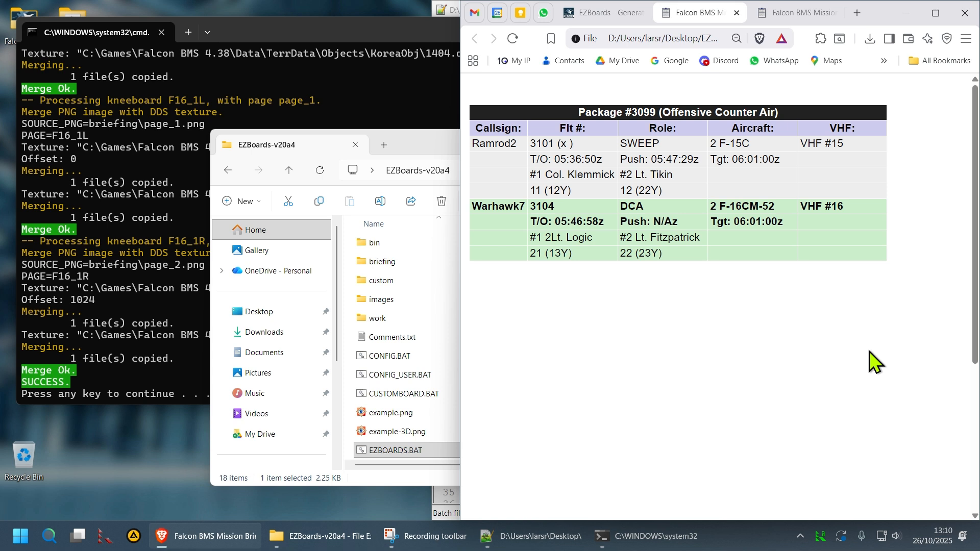
{"action": "left_click", "coordinate": [541, 536]}
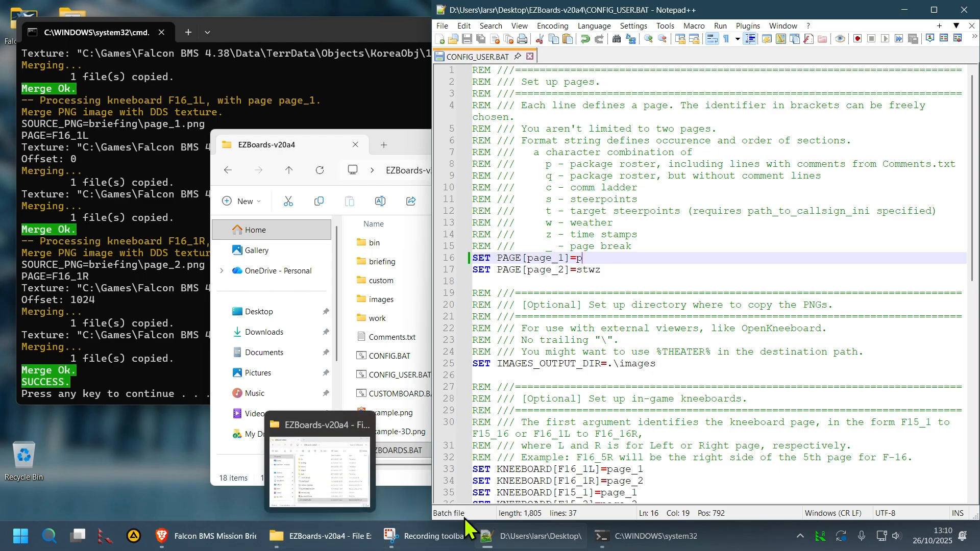
{"action": "left_click", "coordinate": [236, 535]}
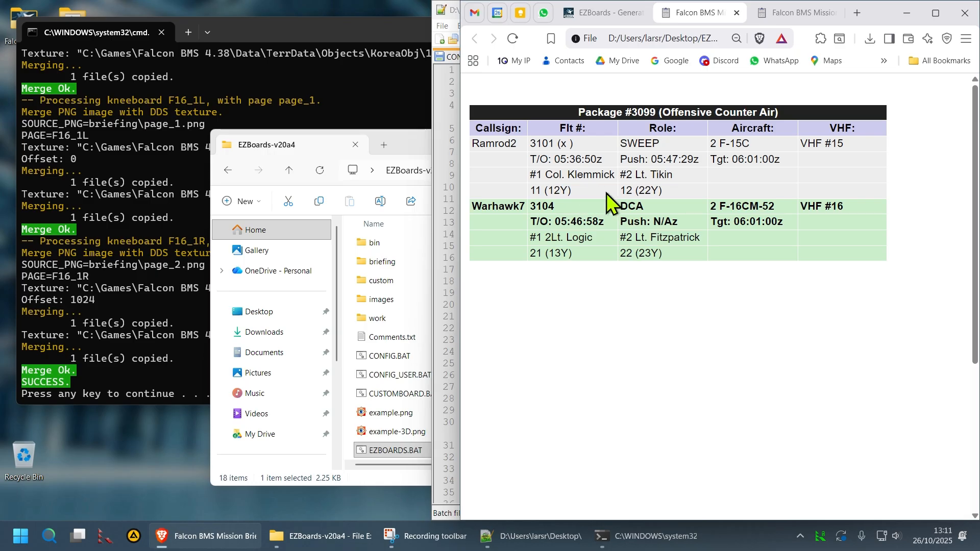
{"action": "left_click", "coordinate": [413, 145]}
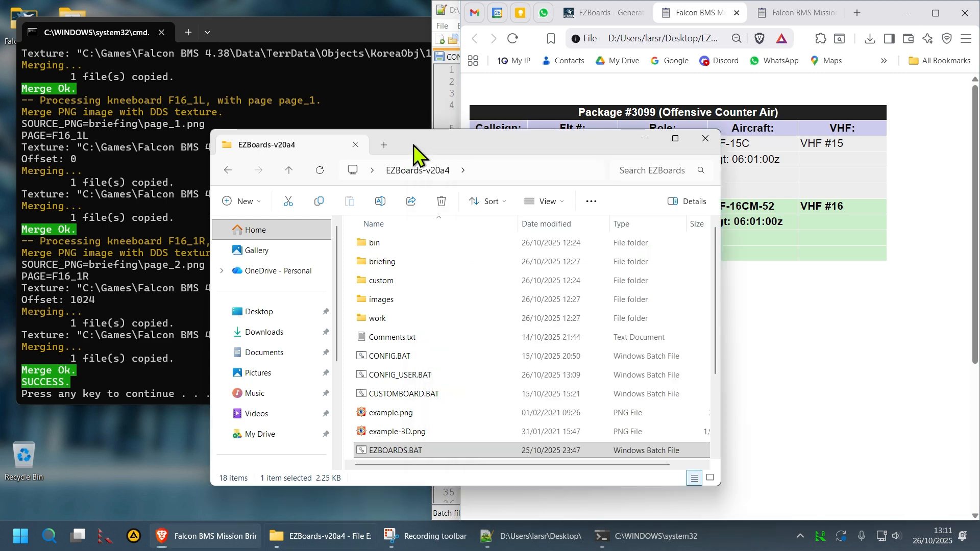
Open Comments.txt in Notepad++
{"action": "left_click", "coordinate": [398, 338]}
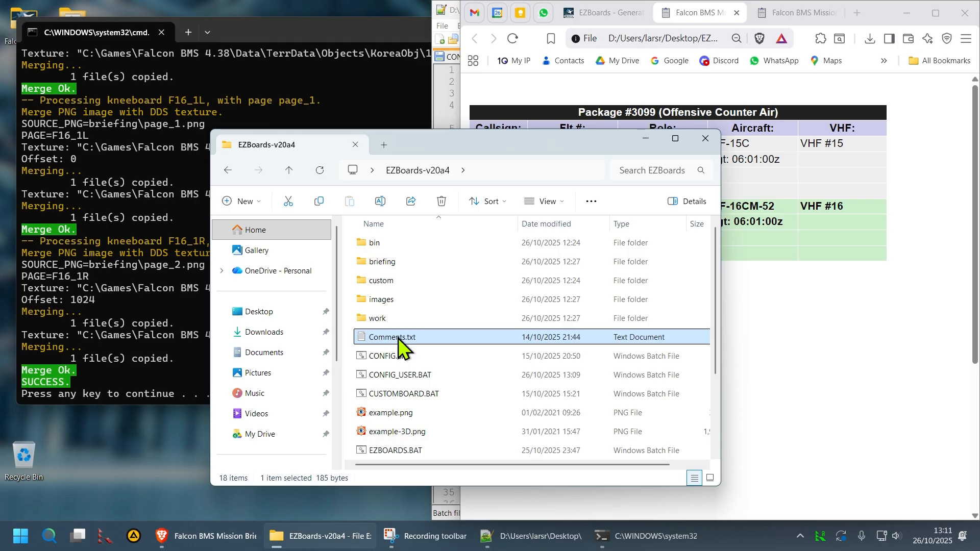
{"action": "right_click", "coordinate": [399, 343]}
{"action": "left_click", "coordinate": [447, 205]}
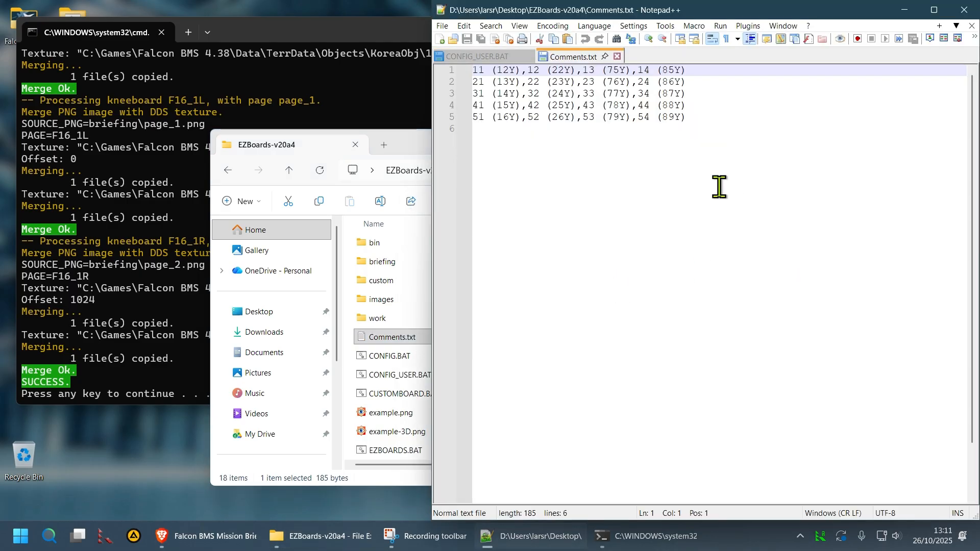
{"action": "left_click", "coordinate": [722, 139]}
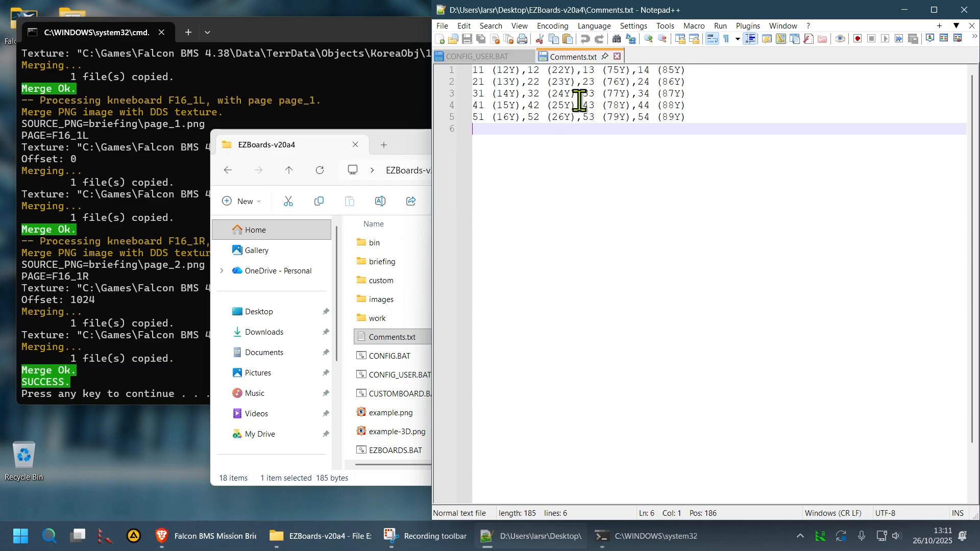
Examine the first line's comment entries 11 (12Y) and 12 (22Y)
{"action": "left_click", "coordinate": [521, 70]}
{"action": "left_click_drag", "start_coordinate": [520, 70], "coordinate": [466, 69]}
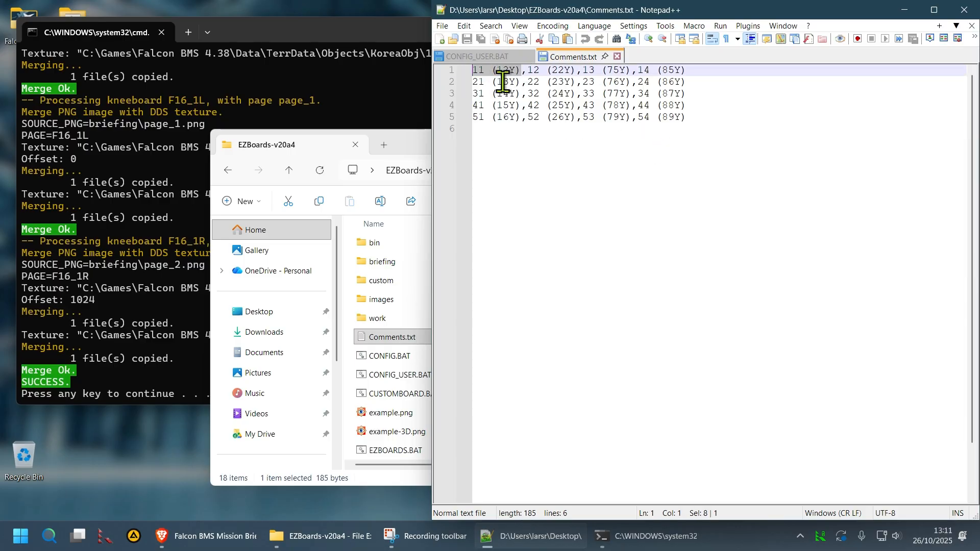
{"action": "left_click", "coordinate": [527, 70]}
{"action": "left_click_drag", "start_coordinate": [527, 70], "coordinate": [576, 71]}
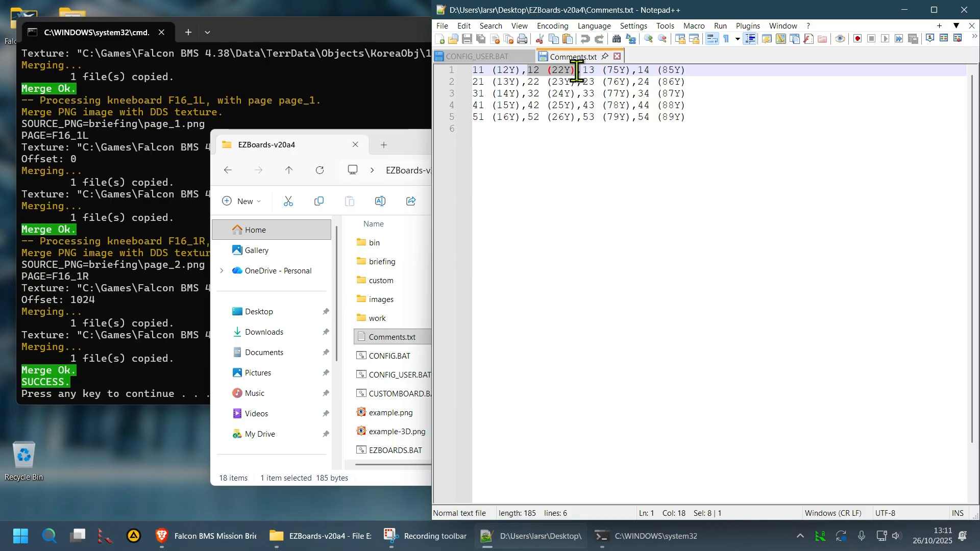
{"action": "left_click", "coordinate": [706, 152]}
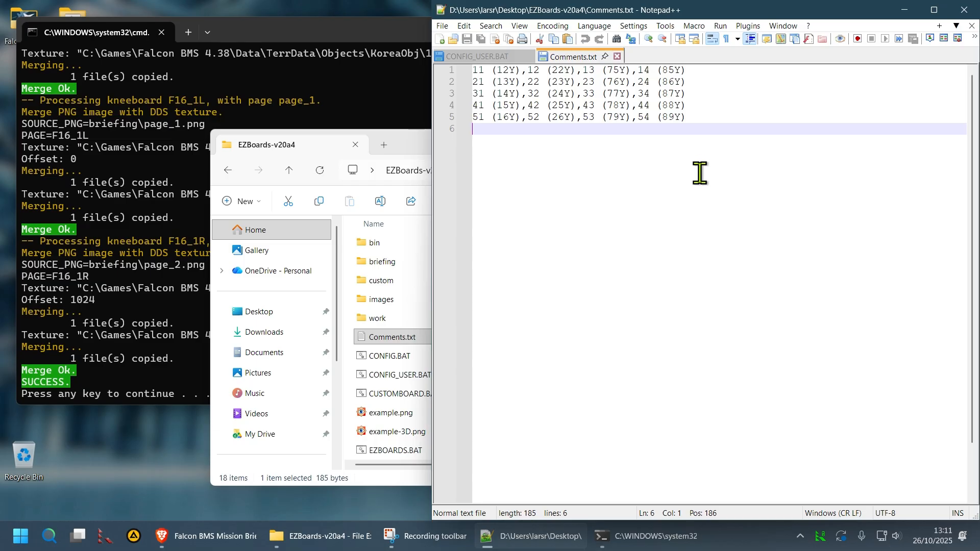
Replace the 22 (23Y) entry on line 2 with Hello and save Comments.txt
{"action": "left_click", "coordinate": [527, 81]}
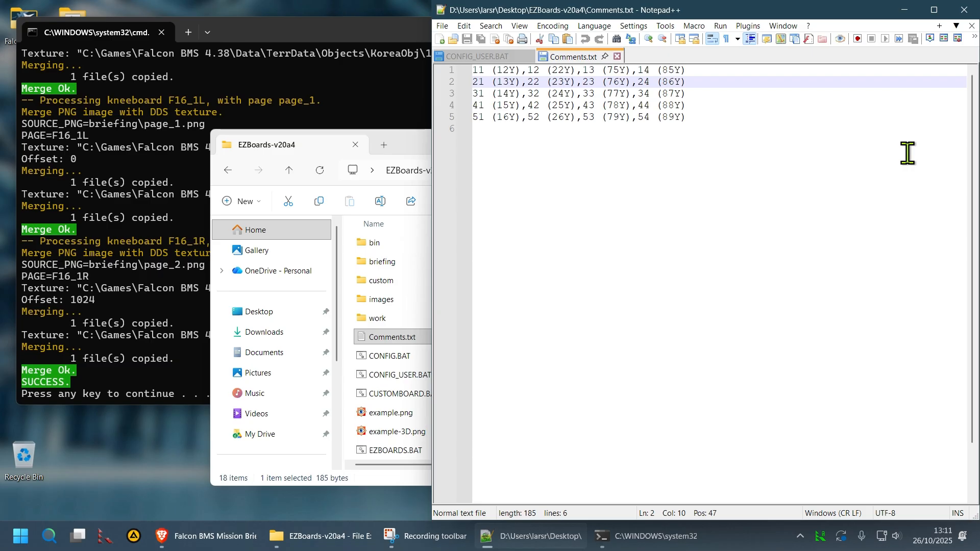
{"action": "key", "text": "shift+Right"}
{"action": "key", "text": "shift+Right"}
{"action": "key", "text": "shift+Right"}
{"action": "key", "text": "shift+Right"}
{"action": "key", "text": "shift+Right"}
{"action": "key", "text": "shift+Right"}
{"action": "key", "text": "shift+Right"}
{"action": "key", "text": "shift+Right"}
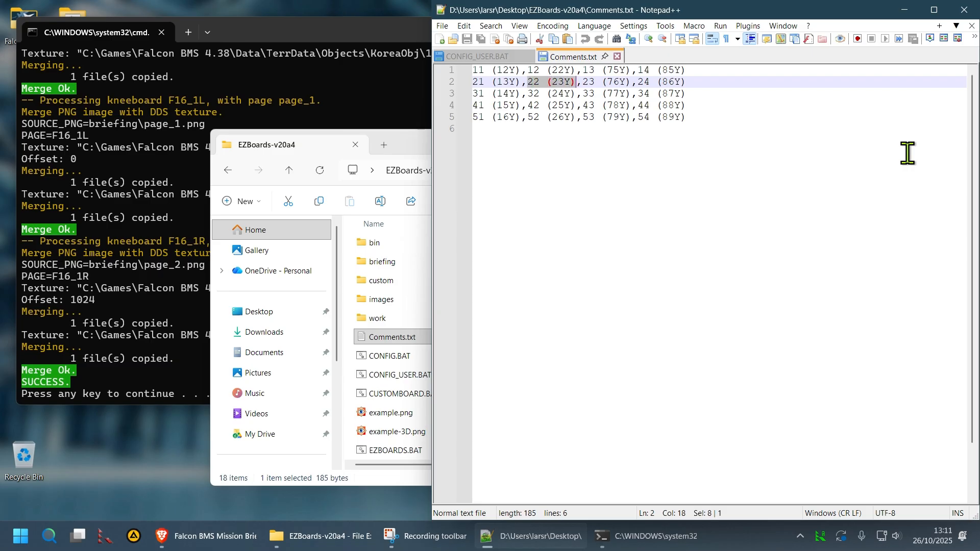
{"action": "key", "text": "Delete"}
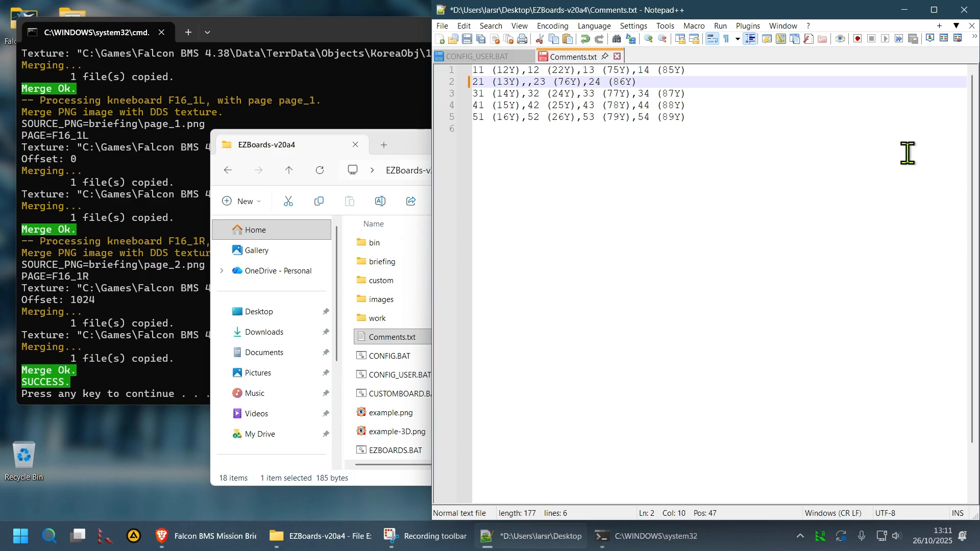
{"action": "type", "text": "Hello"}
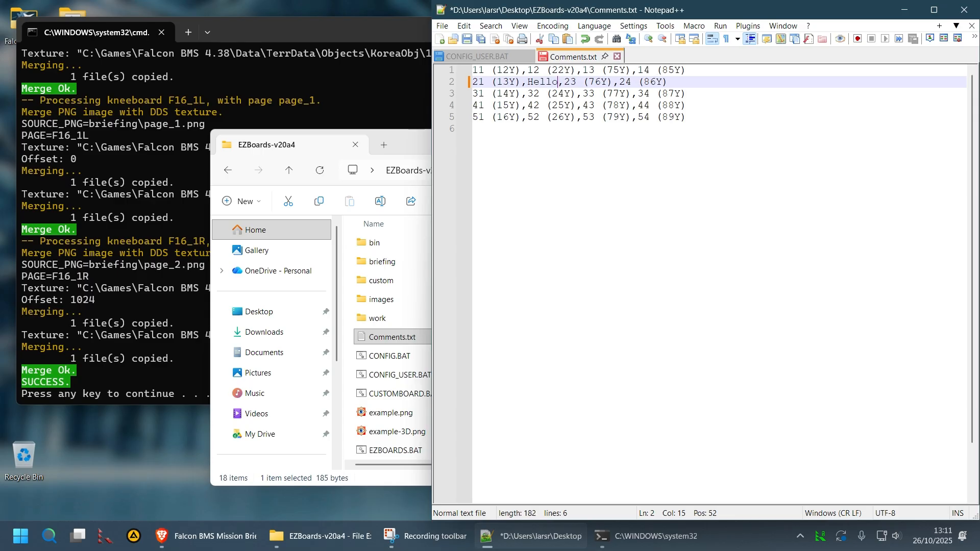
{"action": "key", "text": "Home"}
{"action": "key", "text": "ctrl+End"}
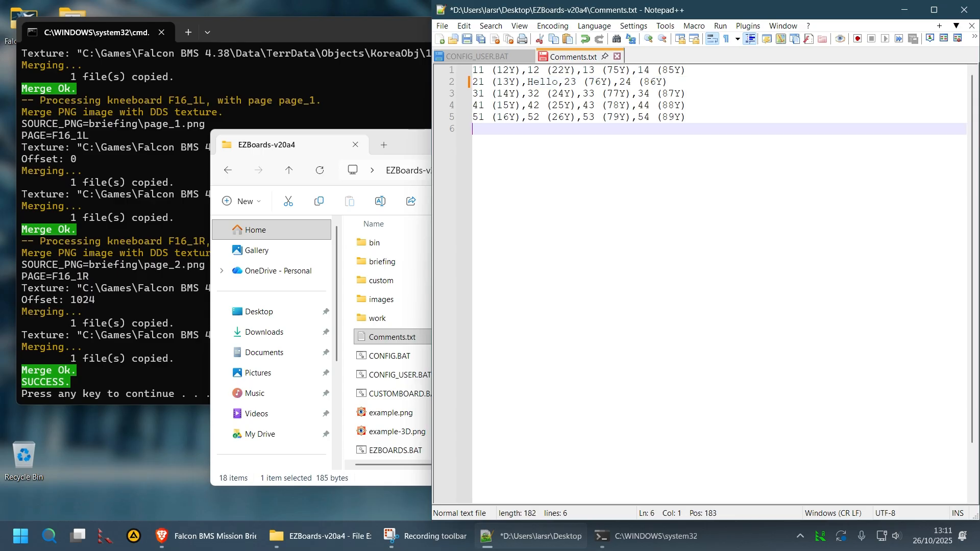
{"action": "key", "text": "ctrl+s"}
Close the old console and rerun EZBOARDS.BAT to regenerate the kneeboards
{"action": "left_click", "coordinate": [326, 148]}
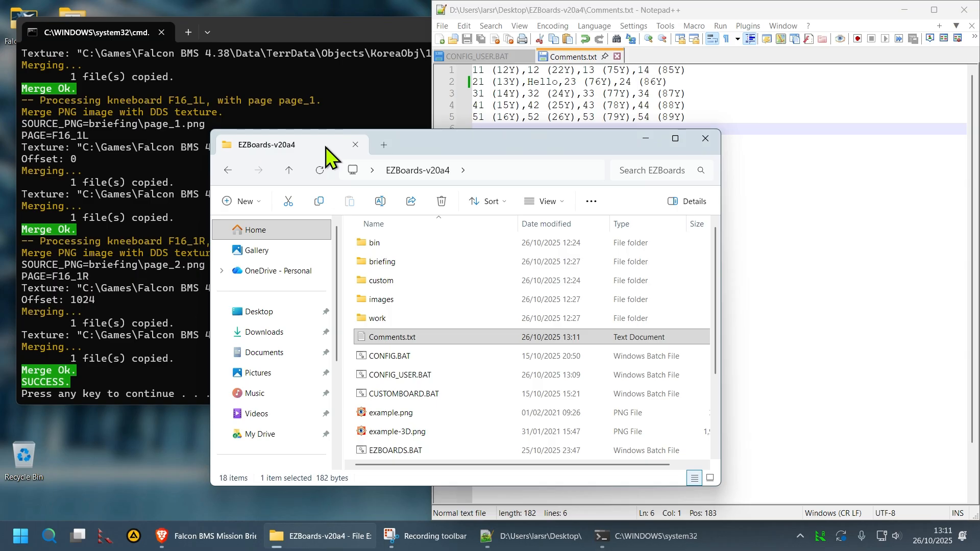
{"action": "left_click", "coordinate": [368, 112]}
{"action": "key", "text": "Return"}
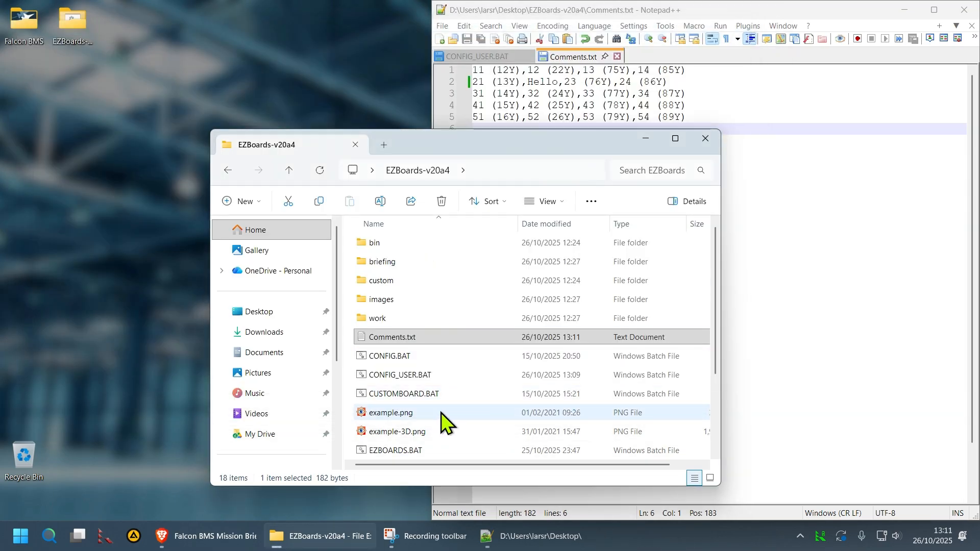
{"action": "left_click", "coordinate": [422, 450]}
{"action": "double_click", "coordinate": [423, 451]}
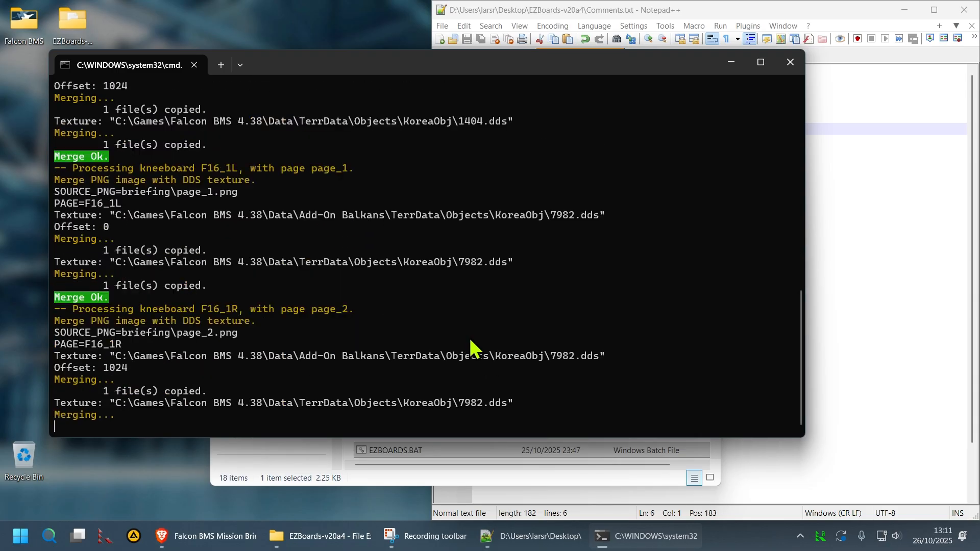
{"action": "key", "text": "Return"}
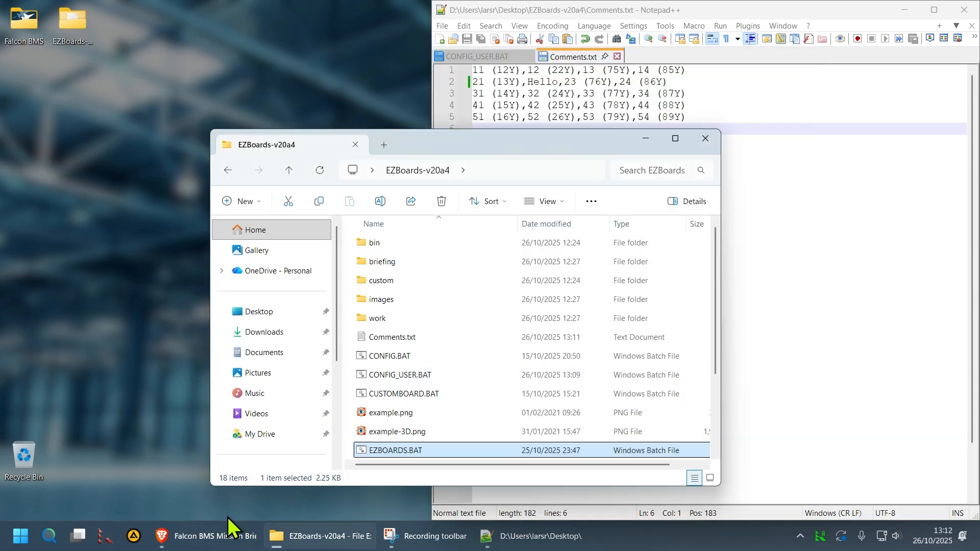
{"action": "left_click", "coordinate": [209, 536]}
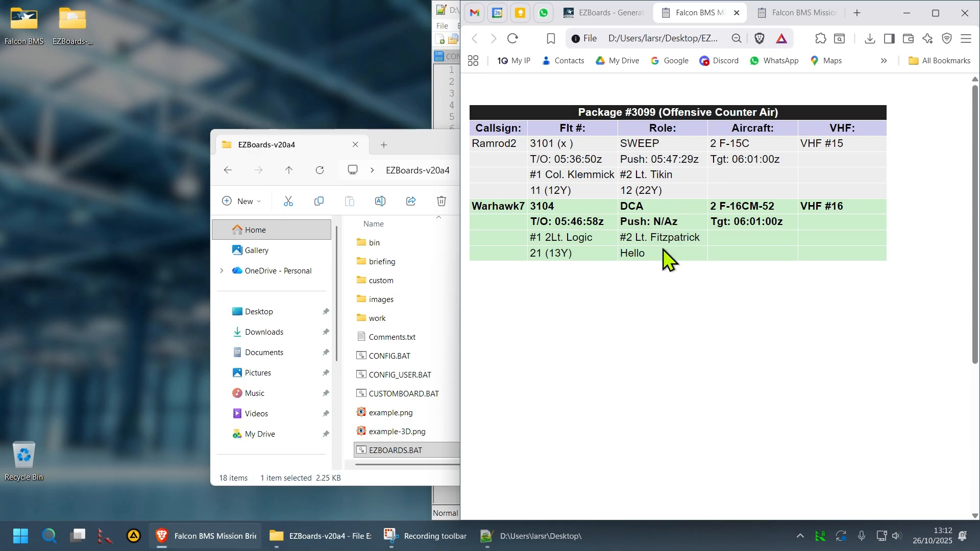
Change PAGE[page_1] from p to q in CONFIG_USER.BAT and save it
{"action": "left_click", "coordinate": [434, 510]}
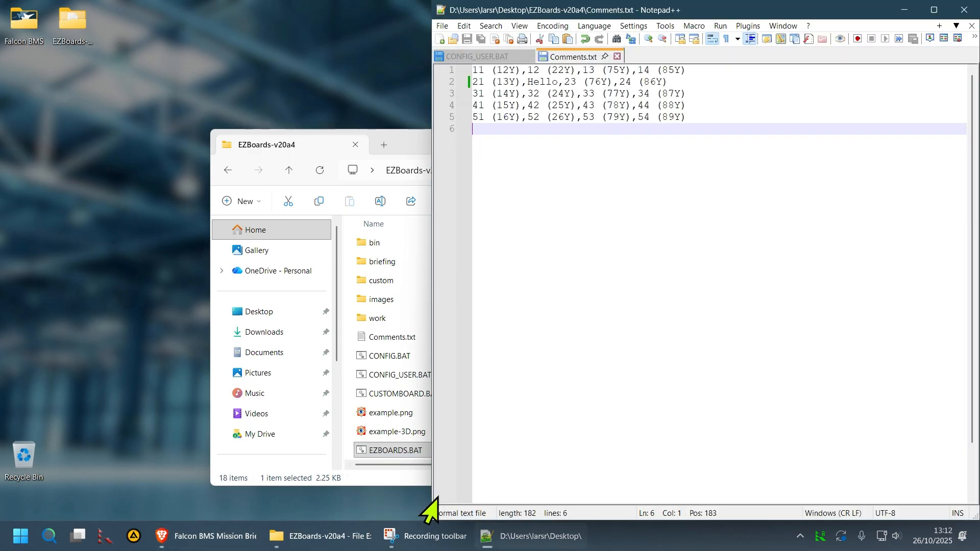
{"action": "left_click", "coordinate": [504, 56]}
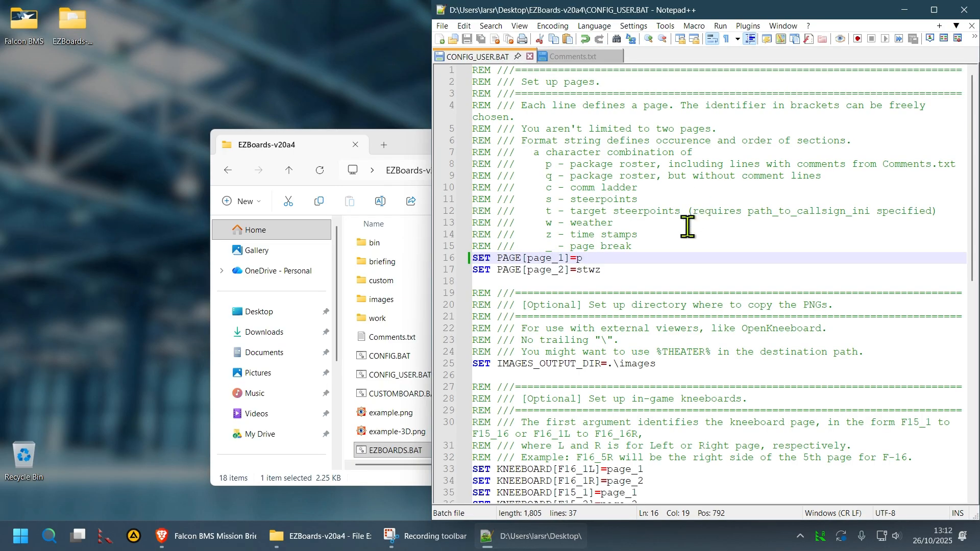
{"action": "double_click", "coordinate": [548, 176]}
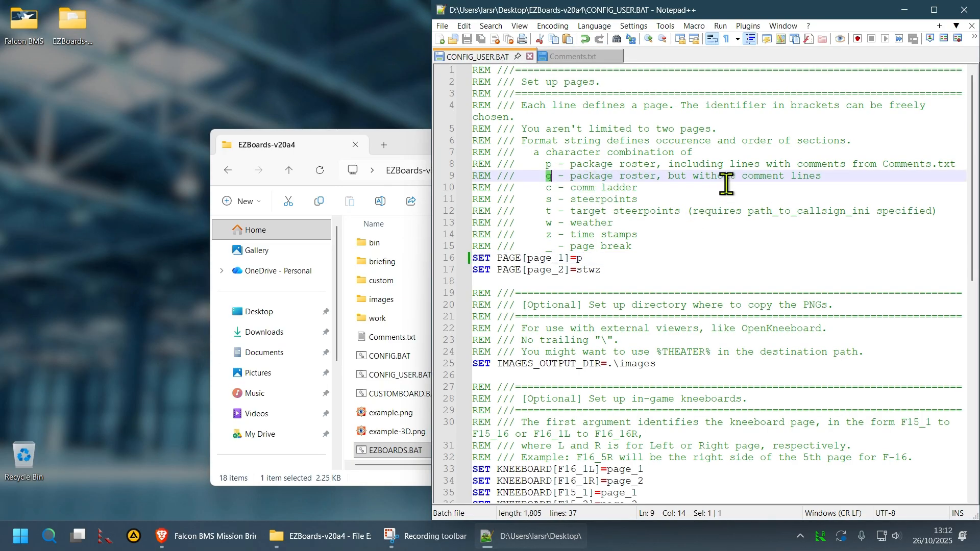
{"action": "left_click", "coordinate": [630, 258]}
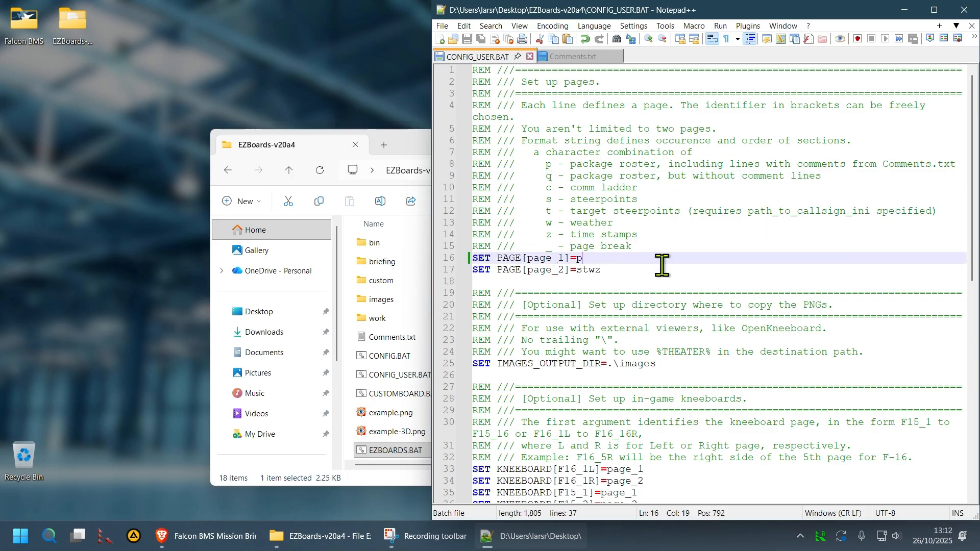
{"action": "key", "text": "BackSpace"}
{"action": "type", "text": "q"}
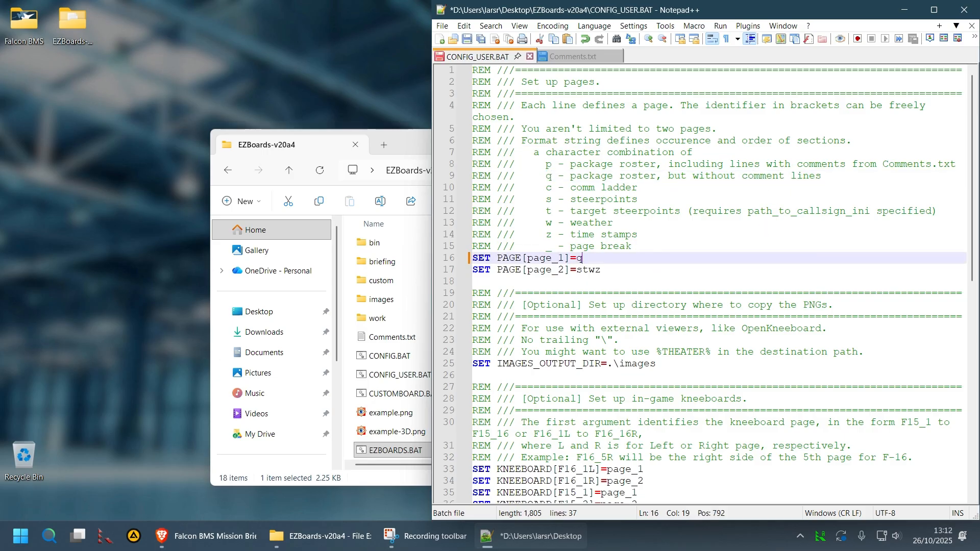
{"action": "key", "text": "ctrl+s"}
Rerun EZBOARDS.BAT so the roster is rebuilt without comment lines
{"action": "left_click", "coordinate": [329, 152]}
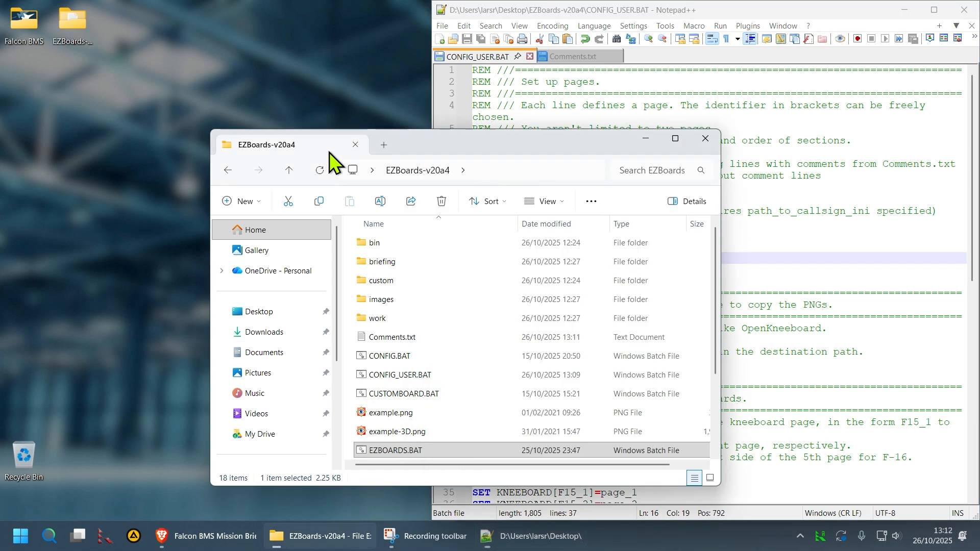
{"action": "double_click", "coordinate": [454, 451]}
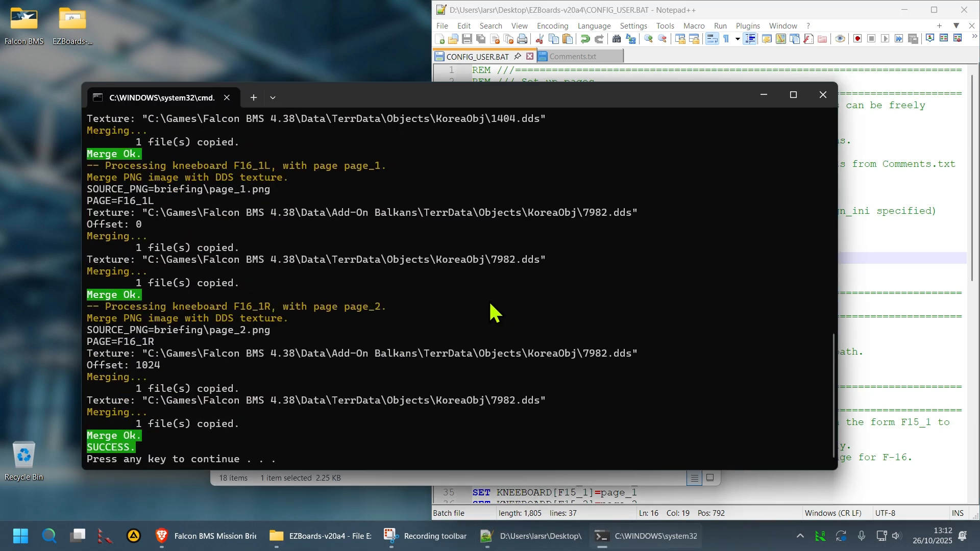
{"action": "key", "text": "Return"}
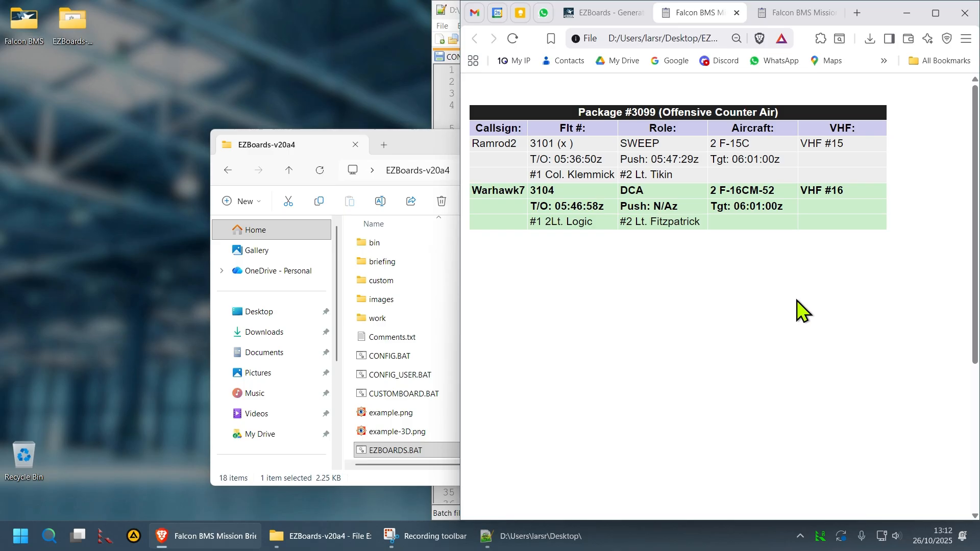
{"action": "left_click", "coordinate": [430, 101]}
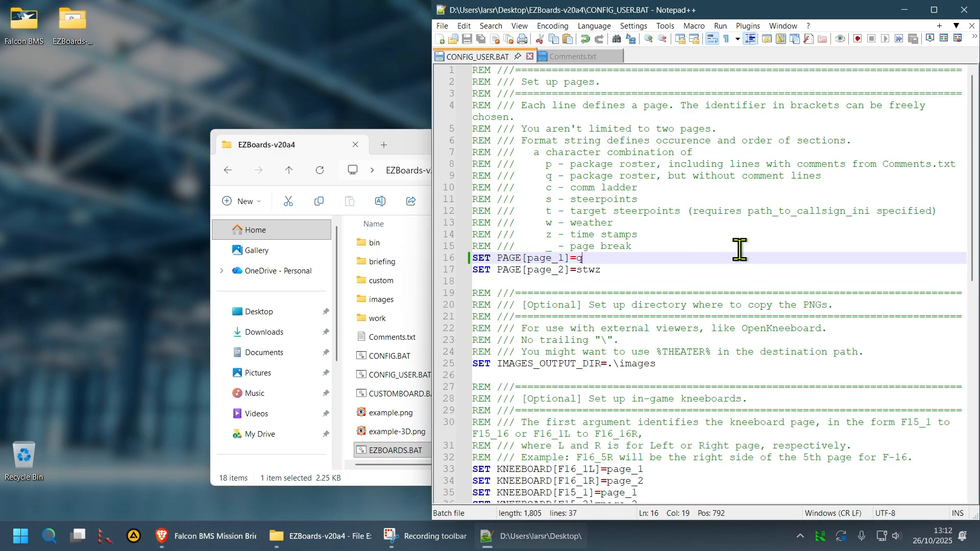
Add the line SET PAGE[comms]=c on line 18 and save CONFIG_USER.BAT
{"action": "key", "text": "Home"}
{"action": "key", "text": "Down"}
{"action": "key", "text": "Down"}
{"action": "key", "text": "Return"}
{"action": "key", "text": "Up"}
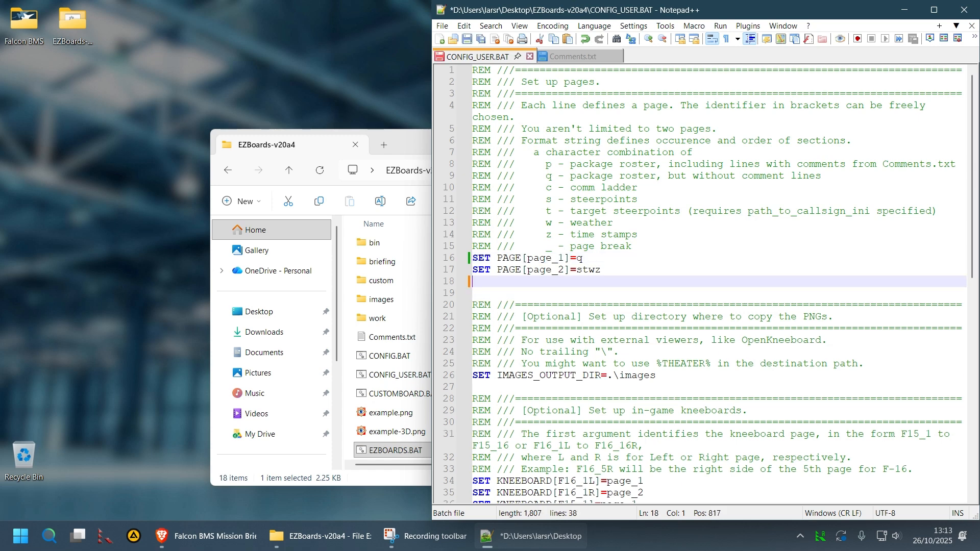
{"action": "type", "text": "SET"}
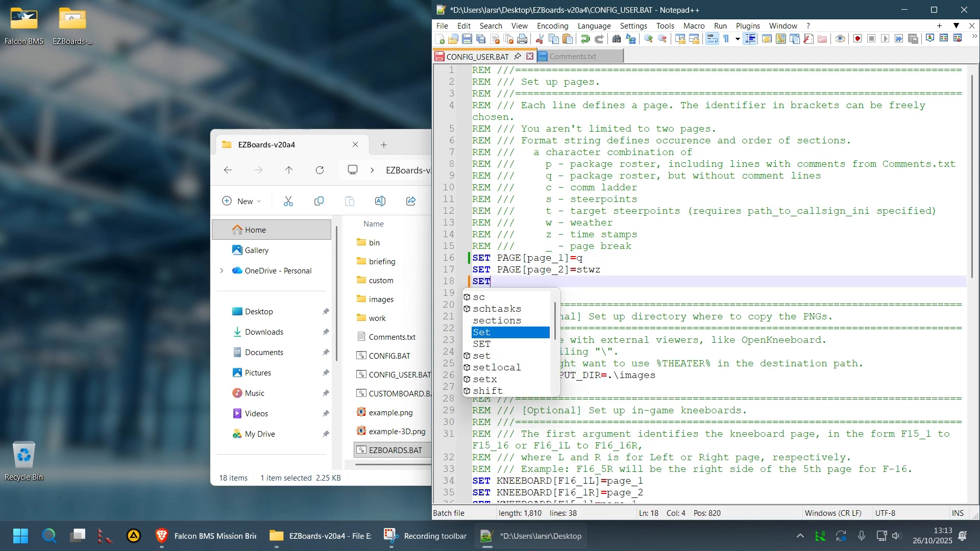
{"action": "type", "text": " PAGE"}
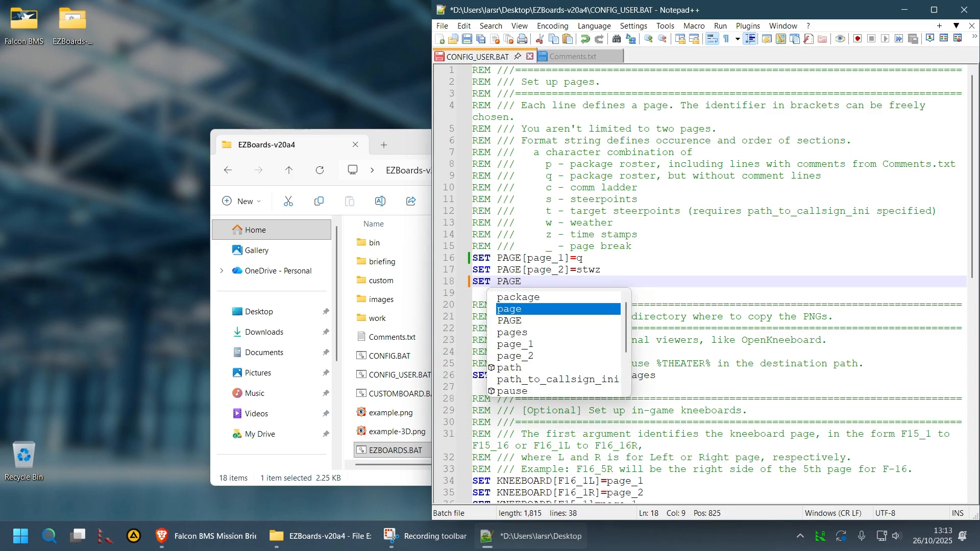
{"action": "type", "text": "["}
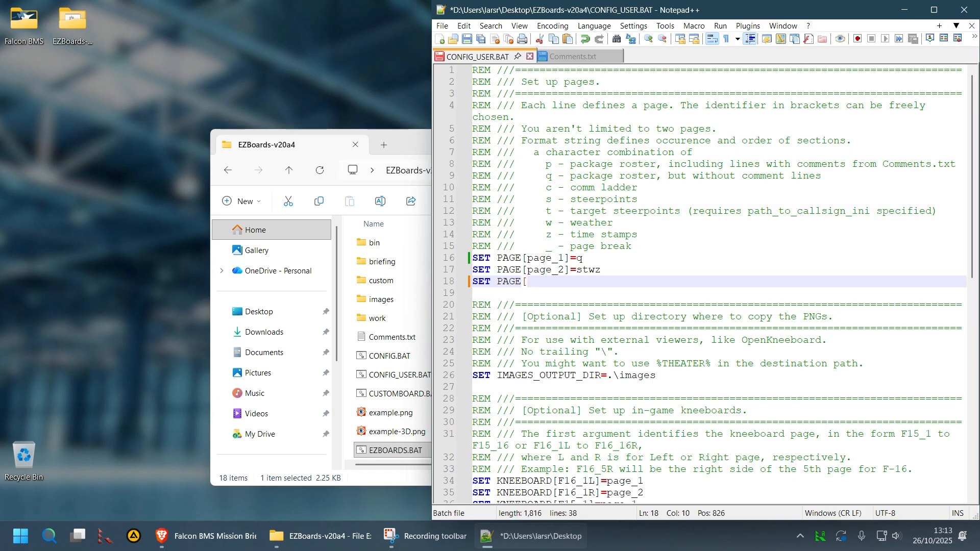
{"action": "type", "text": "comms]=c"}
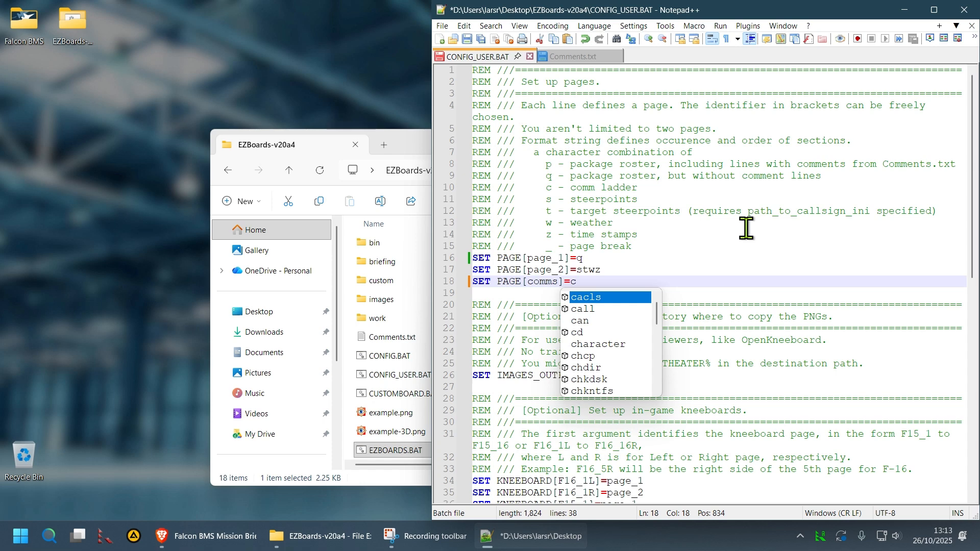
{"action": "key", "text": "Escape"}
{"action": "key", "text": "Down"}
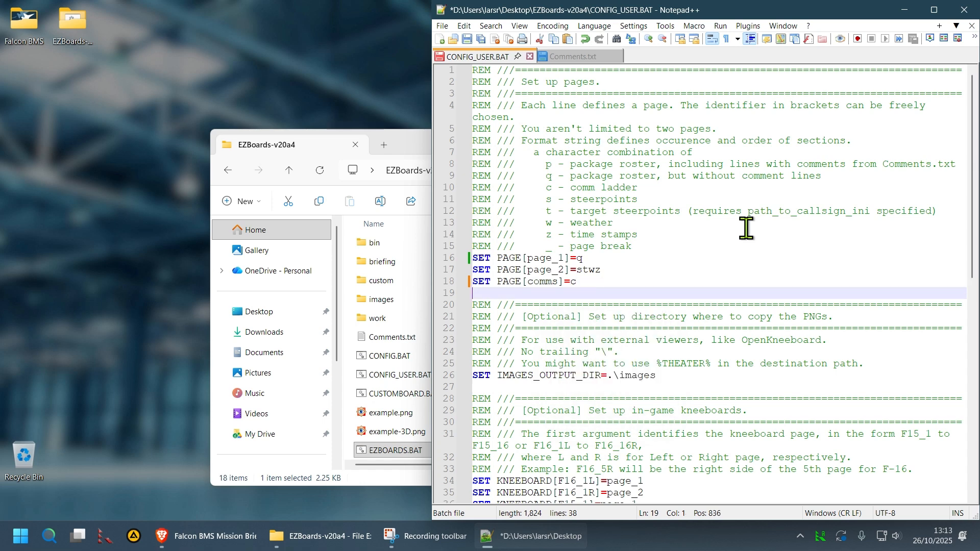
{"action": "key", "text": "ctrl+s"}
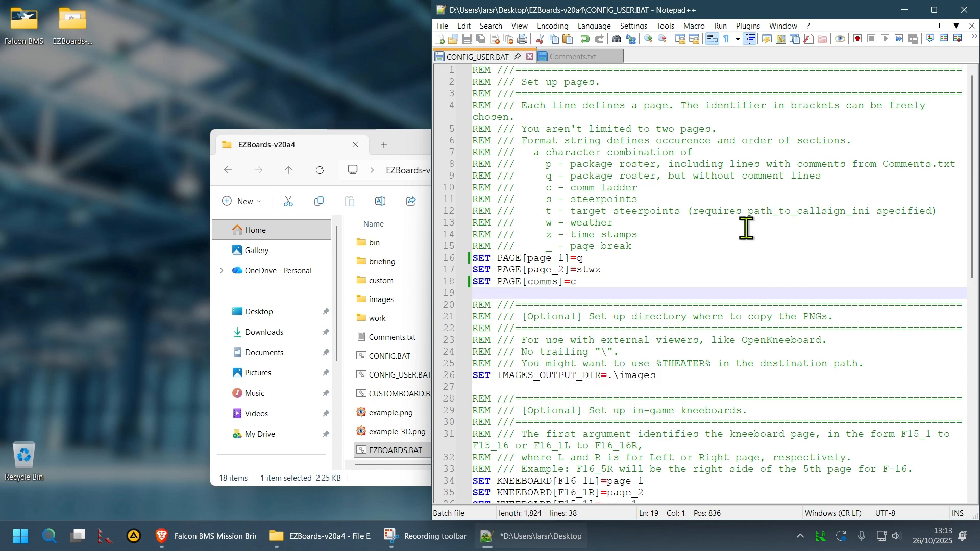
{"action": "left_click", "coordinate": [313, 141]}
Run EZBOARDS.BAT and preview the generated comms.html comm ladder page
{"action": "double_click", "coordinate": [440, 456]}
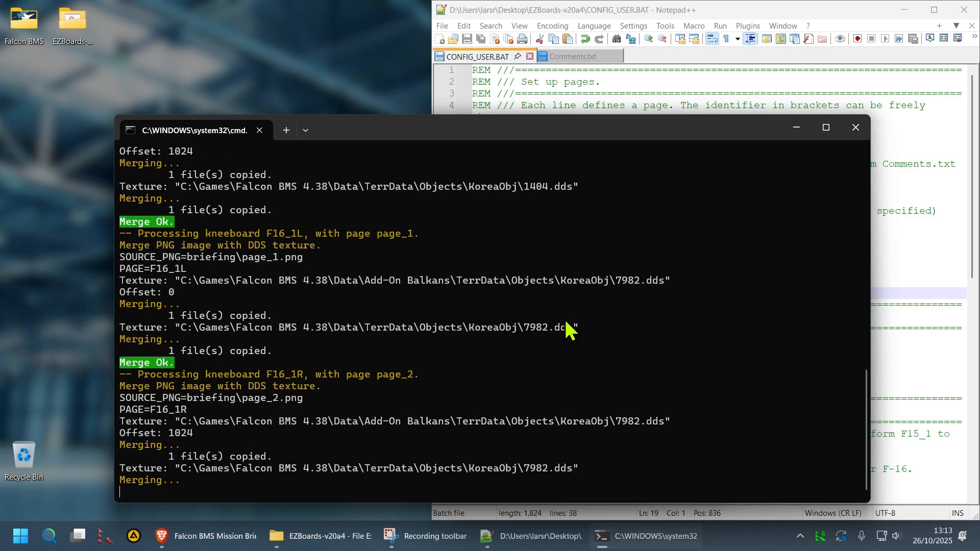
{"action": "key", "text": "Return"}
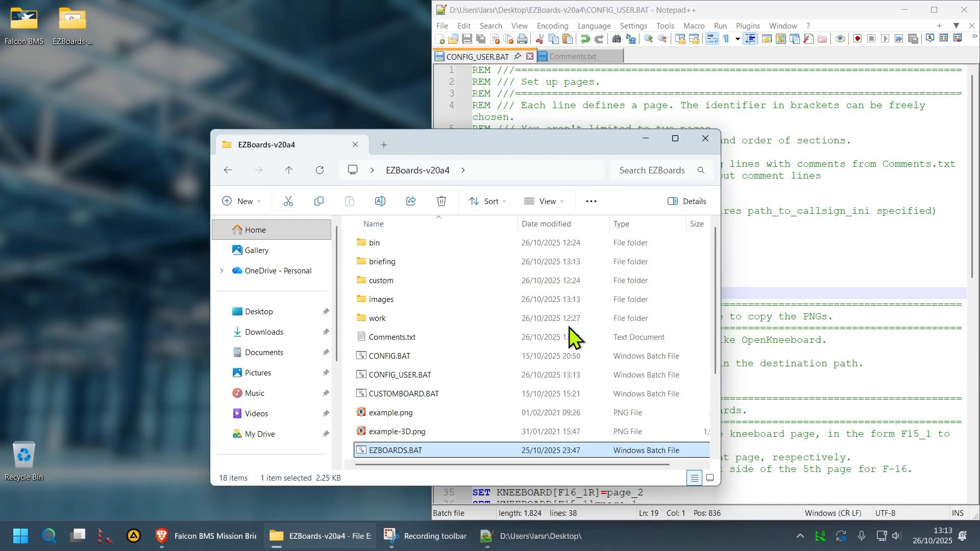
{"action": "double_click", "coordinate": [407, 260]}
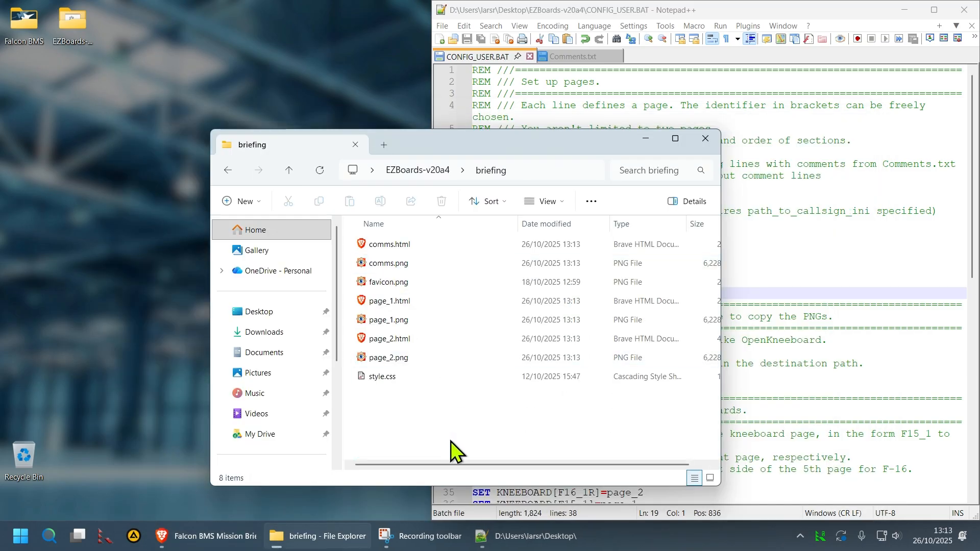
{"action": "double_click", "coordinate": [422, 245]}
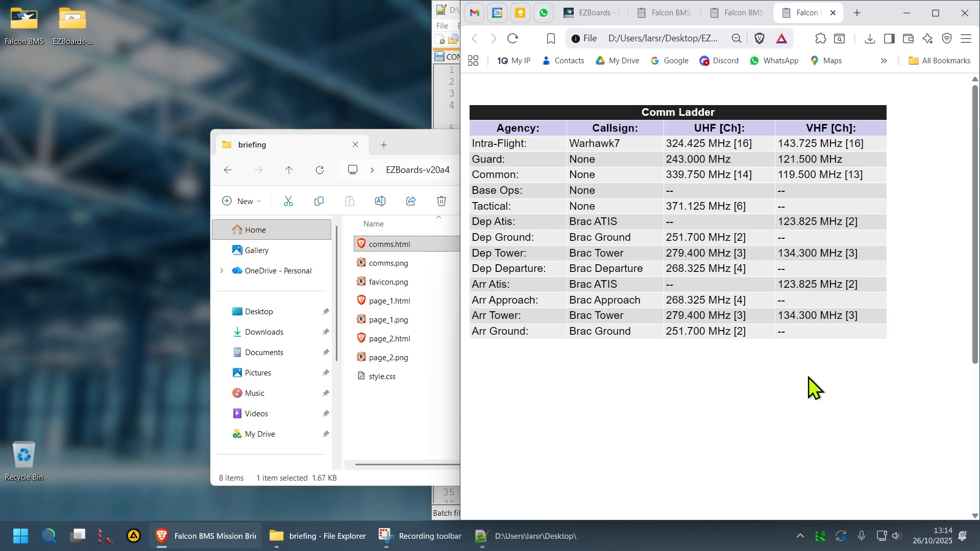
Open the images folder to confirm comms.png, page_1.png and page_2.png exist
{"action": "left_click", "coordinate": [446, 143]}
{"action": "left_click", "coordinate": [430, 173]}
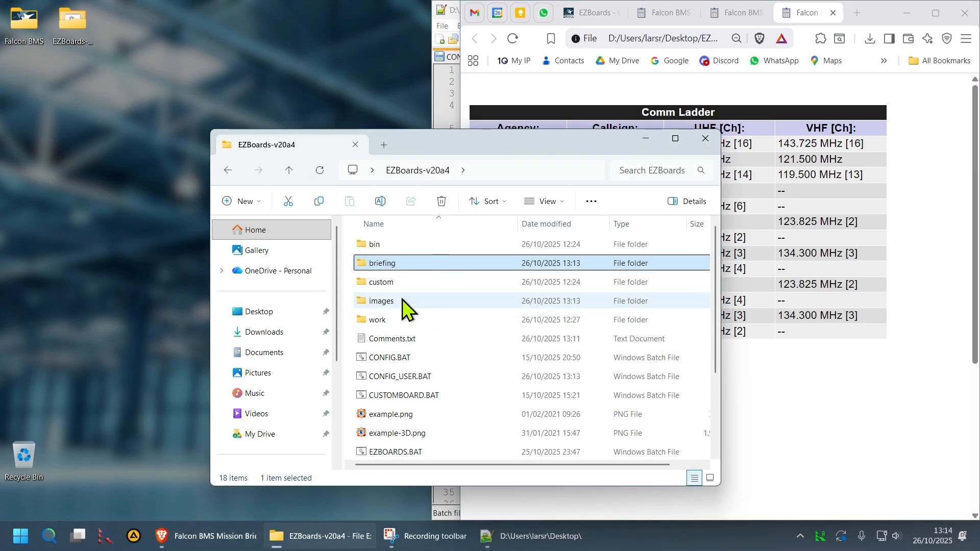
{"action": "double_click", "coordinate": [402, 301]}
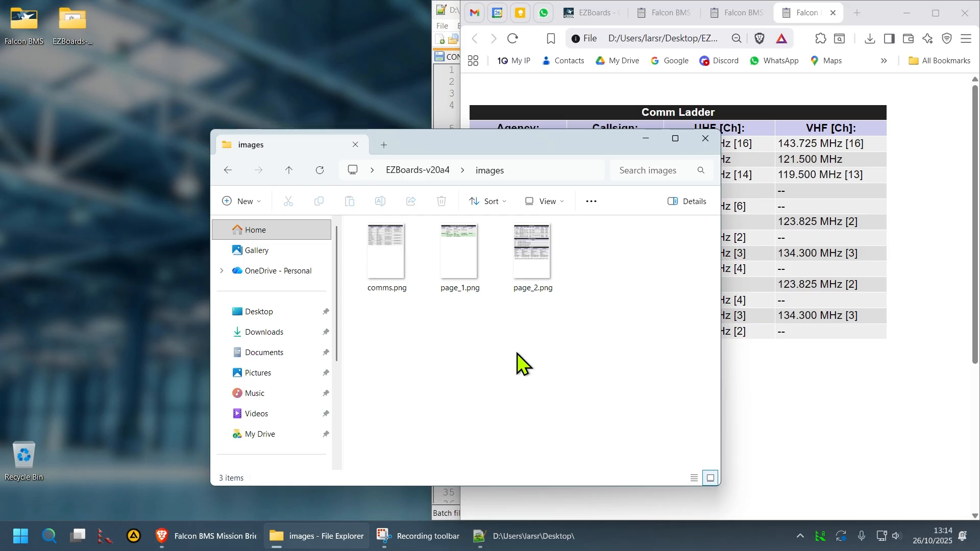
{"action": "left_click", "coordinate": [433, 94]}
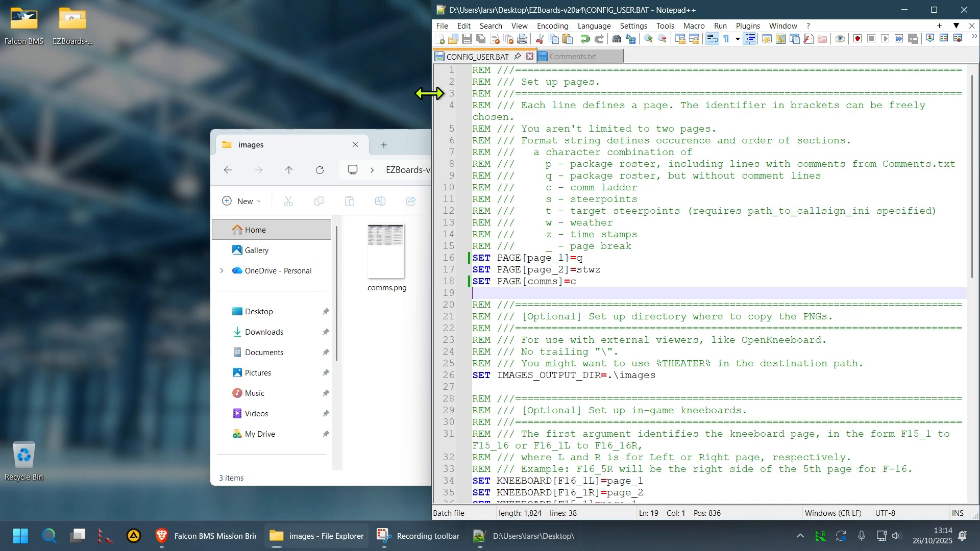
{"action": "left_click", "coordinate": [641, 277]}
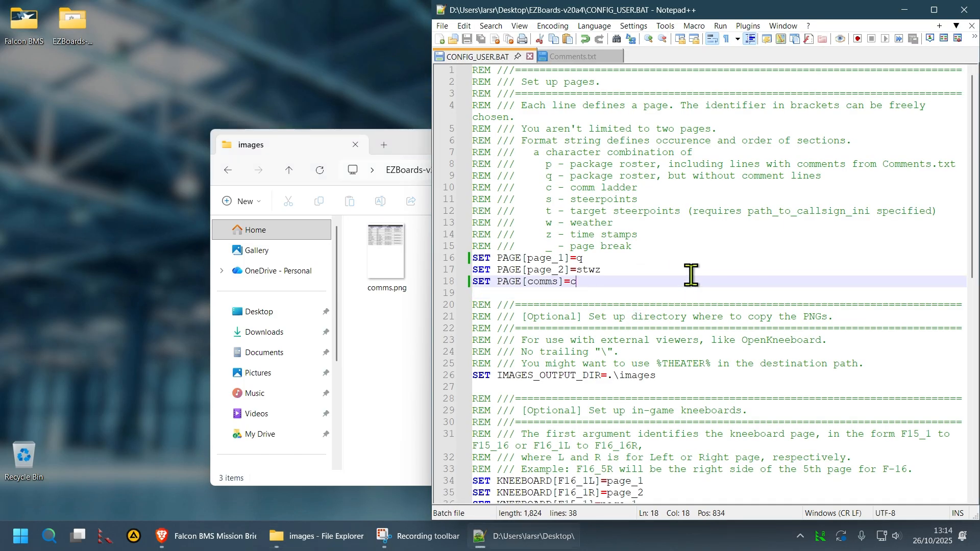
{"action": "key", "text": "Home"}
{"action": "key", "text": "Up"}
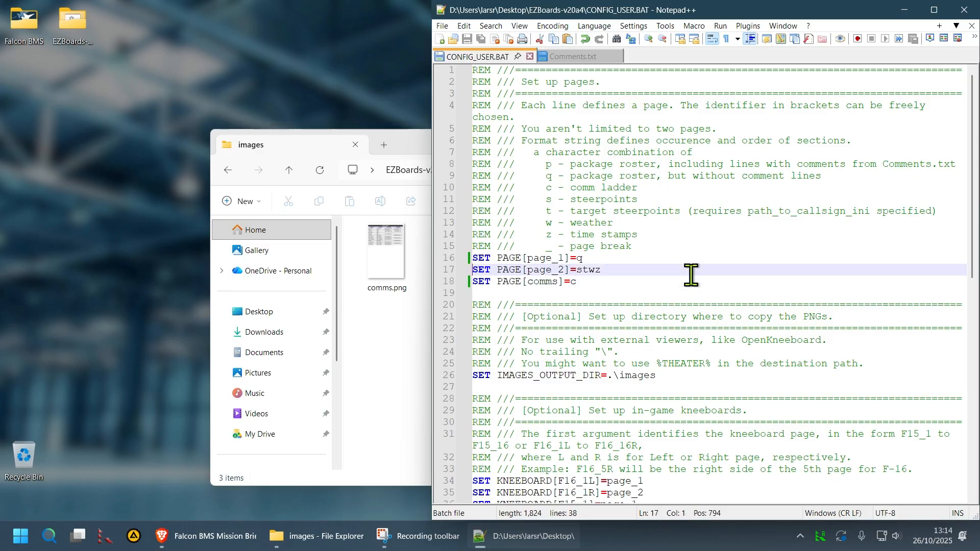
{"action": "key", "text": "Up"}
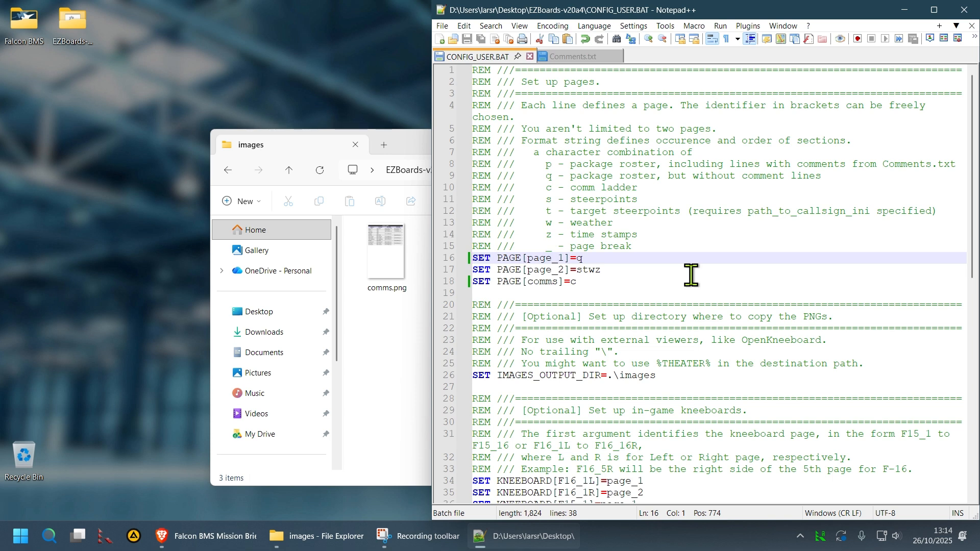
{"action": "scroll", "coordinate": [663, 300], "scroll_direction": "down", "scroll_amount": 2}
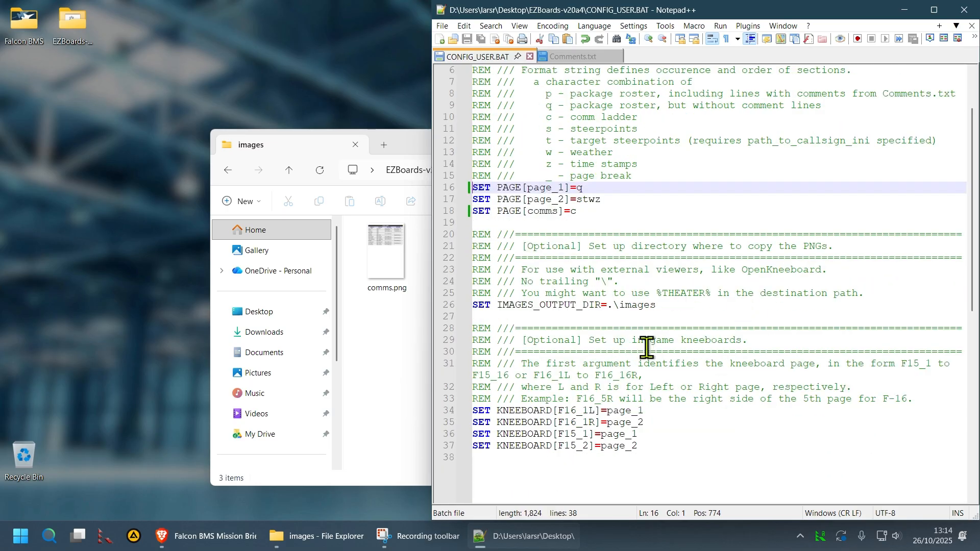
{"action": "left_click", "coordinate": [644, 363]}
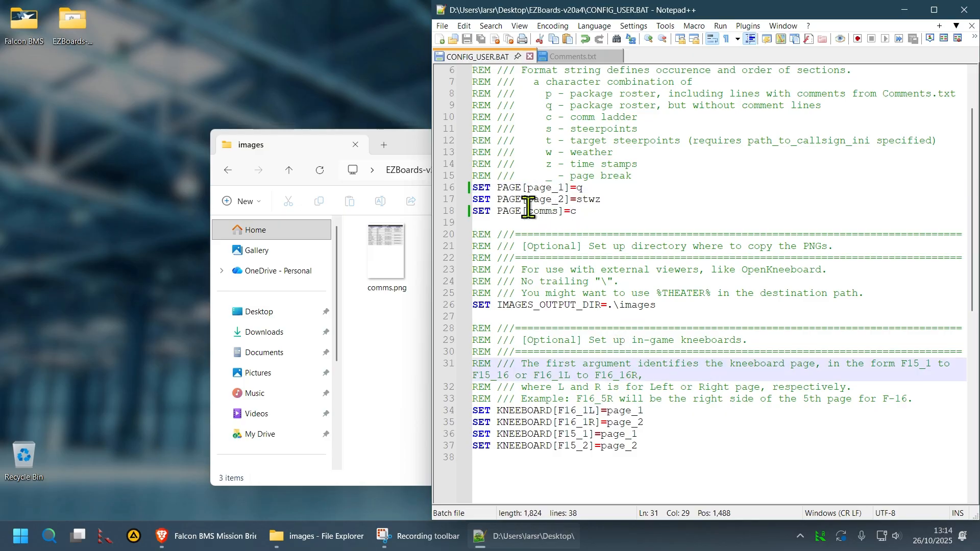
{"action": "left_click", "coordinate": [587, 398]}
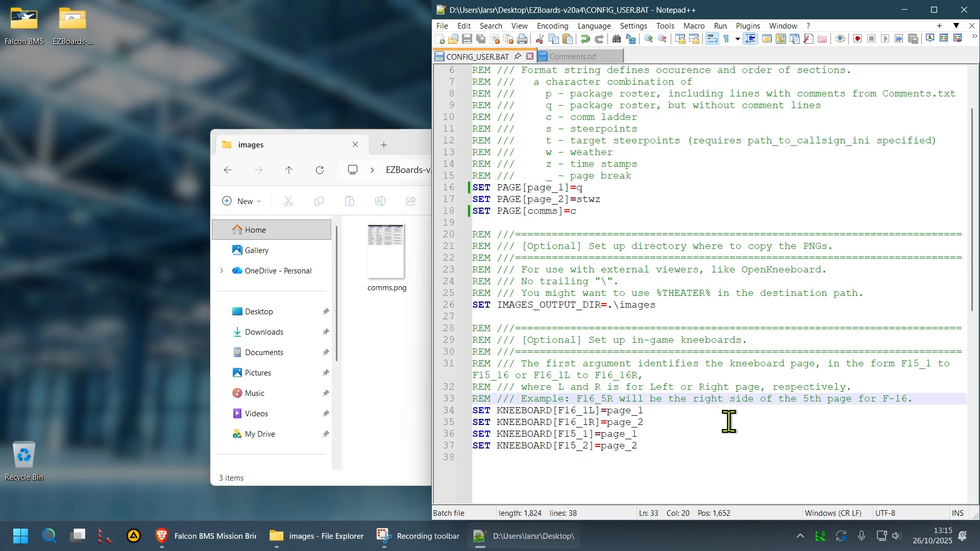
{"action": "left_click_drag", "start_coordinate": [445, 413], "coordinate": [440, 452]}
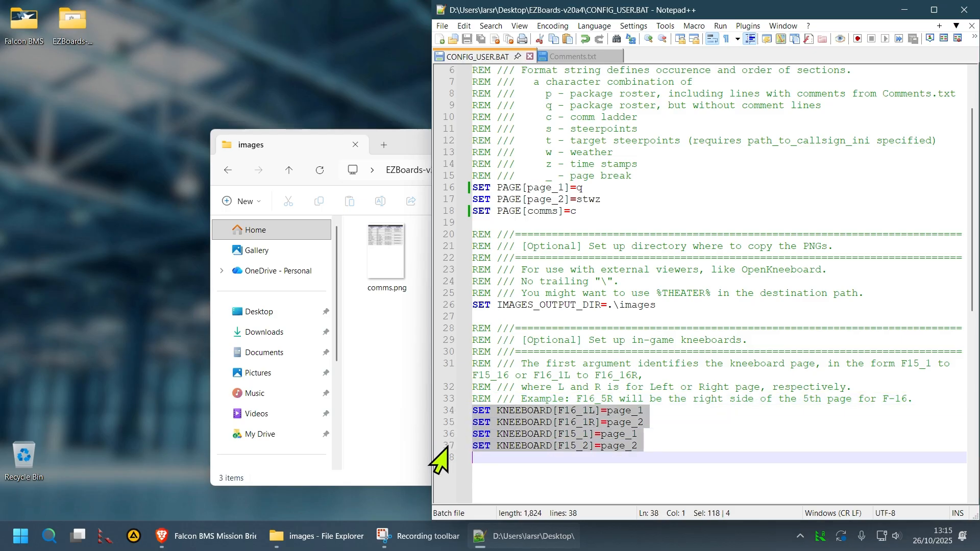
{"action": "key", "text": "Delete"}
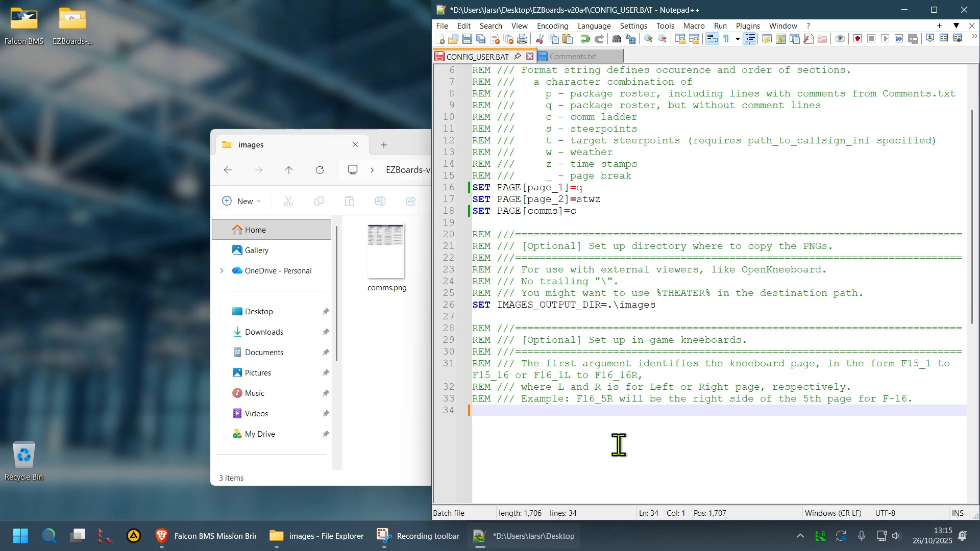
{"action": "key", "text": "ctrl+z"}
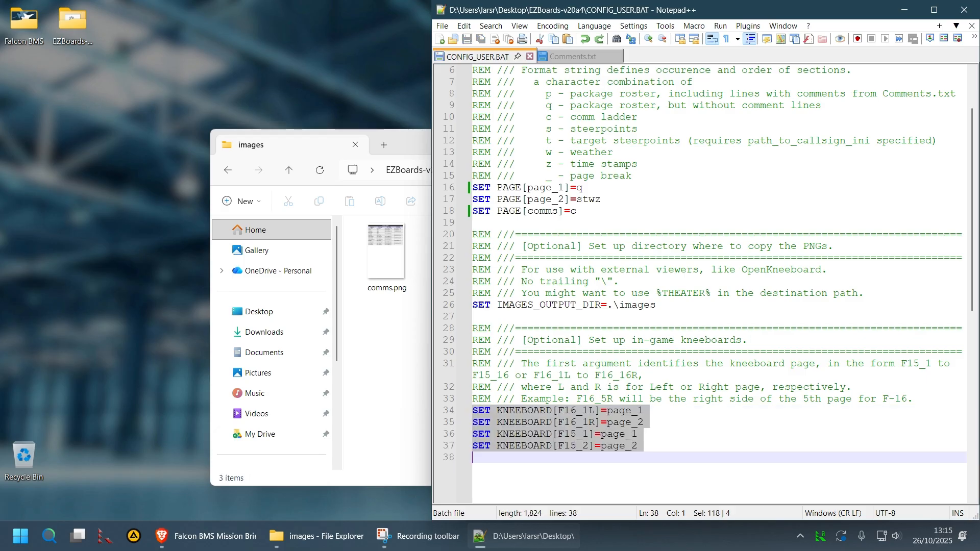
{"action": "left_click", "coordinate": [657, 462]}
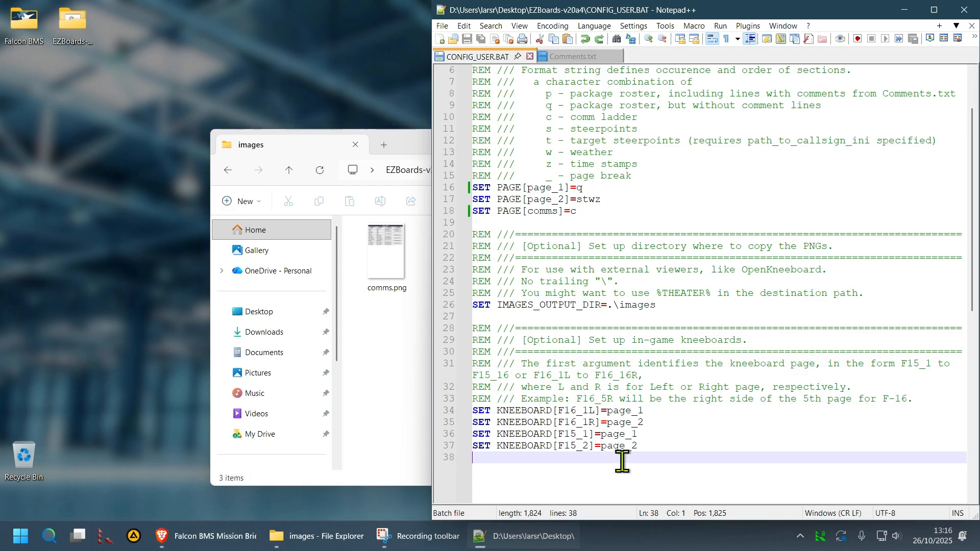
Duplicate the F16_1R kneeboard line and change the copy to F16_3R
{"action": "left_click", "coordinate": [658, 422]}
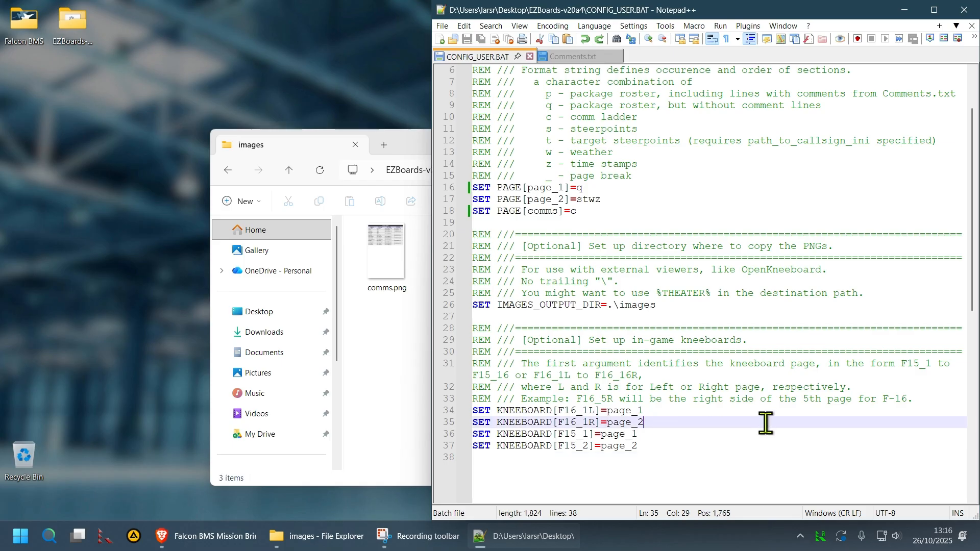
{"action": "key", "text": "Home"}
{"action": "key", "text": "ctrl+d"}
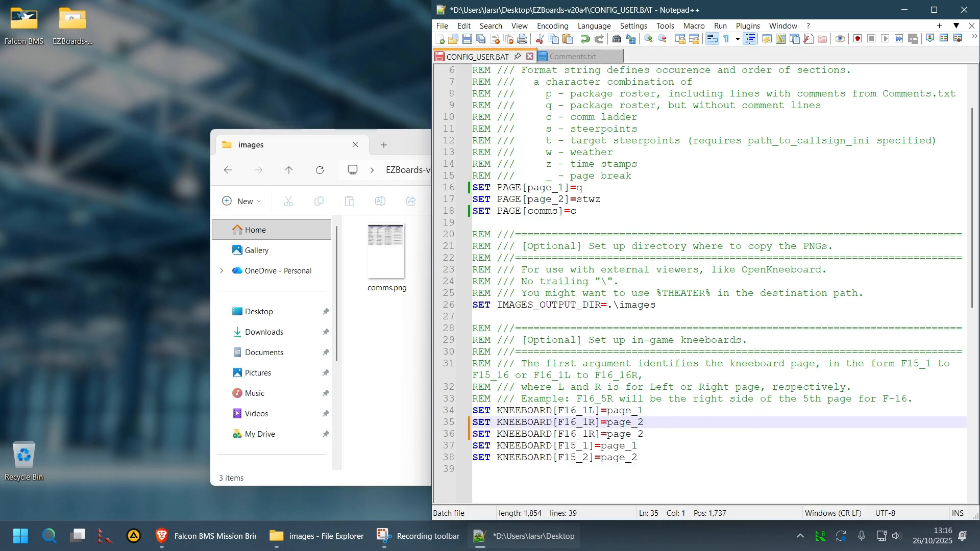
{"action": "key", "text": "Down"}
{"action": "key", "text": "Right"}
{"action": "left_click", "coordinate": [581, 434]}
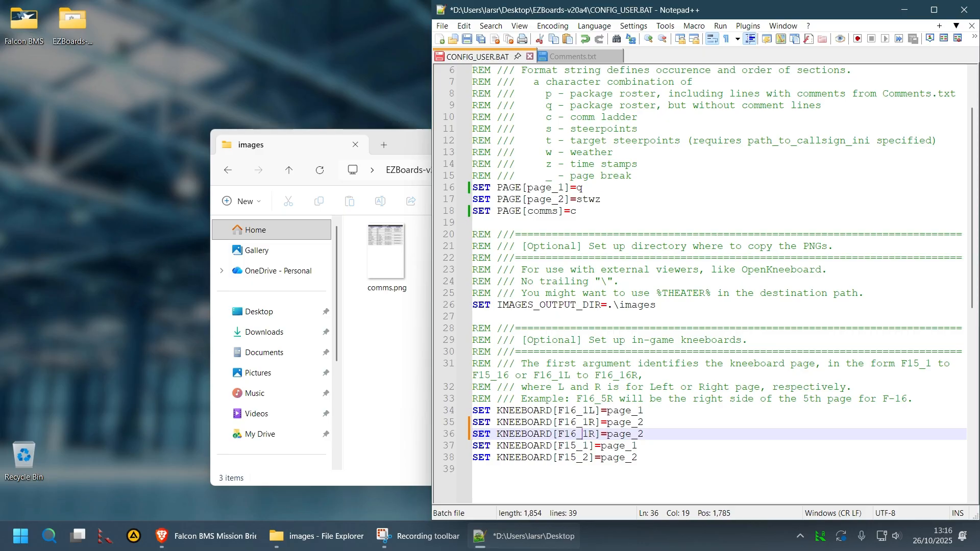
{"action": "key", "text": "Right"}
{"action": "key", "text": "BackSpace"}
{"action": "type", "text": "3"}
Replace page_2 on the new F16_3R line with the comms page name from line 18, then save
{"action": "double_click", "coordinate": [545, 212]}
{"action": "key", "text": "ctrl+c"}
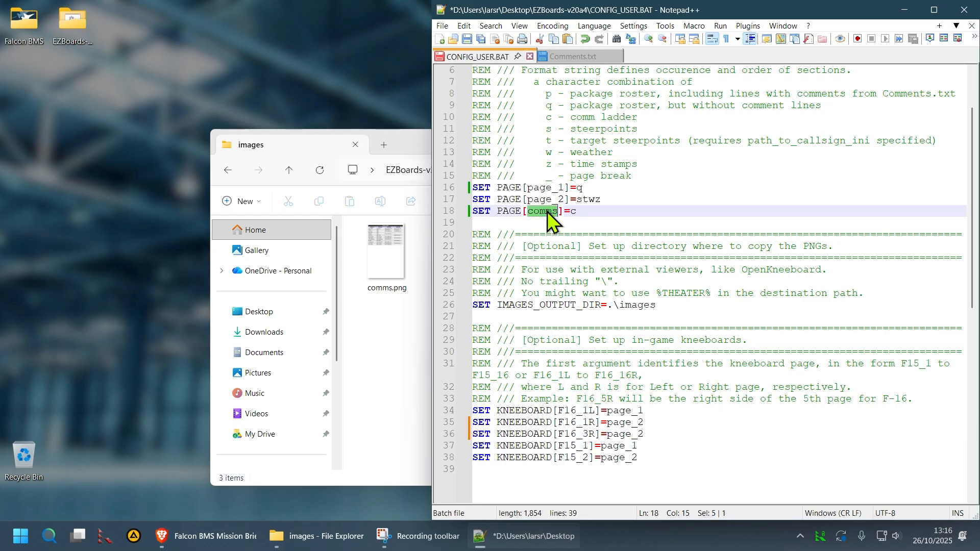
{"action": "double_click", "coordinate": [621, 434]}
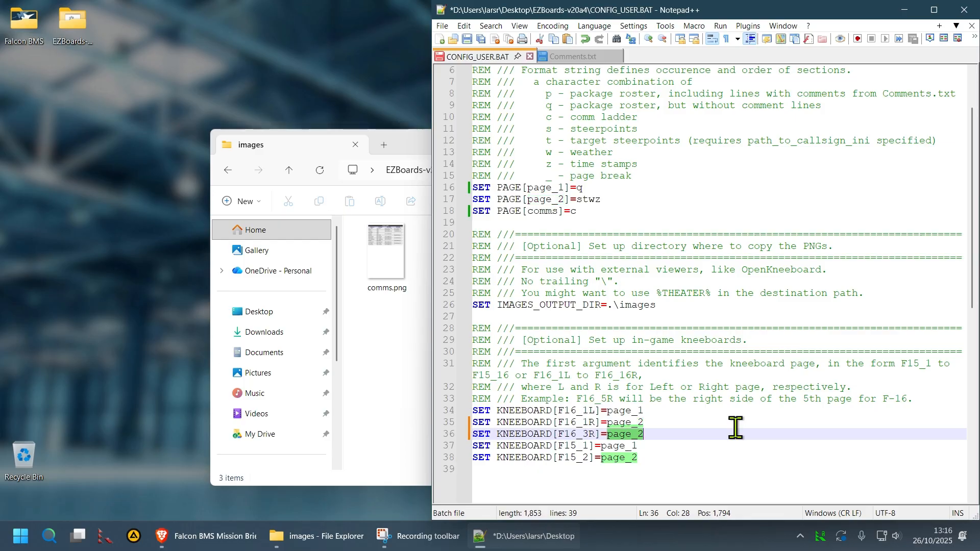
{"action": "key", "text": "ctrl+v"}
{"action": "double_click", "coordinate": [624, 435]}
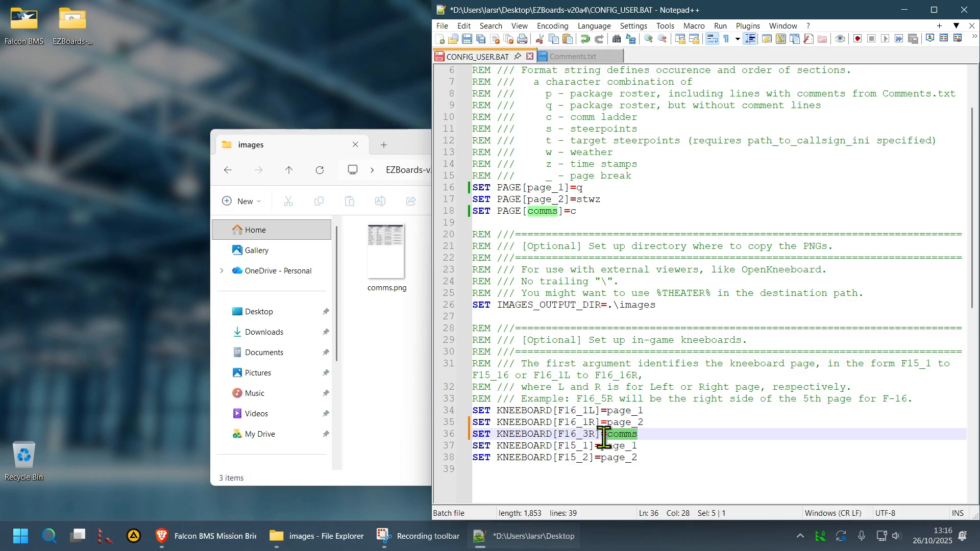
{"action": "left_click", "coordinate": [607, 468]}
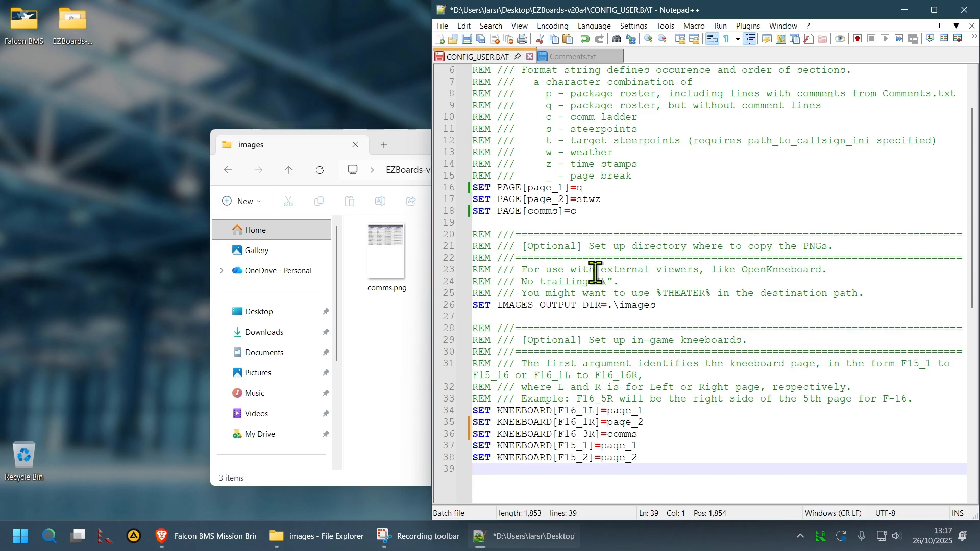
{"action": "key", "text": "ctrl+s"}
{"action": "left_click", "coordinate": [388, 306]}
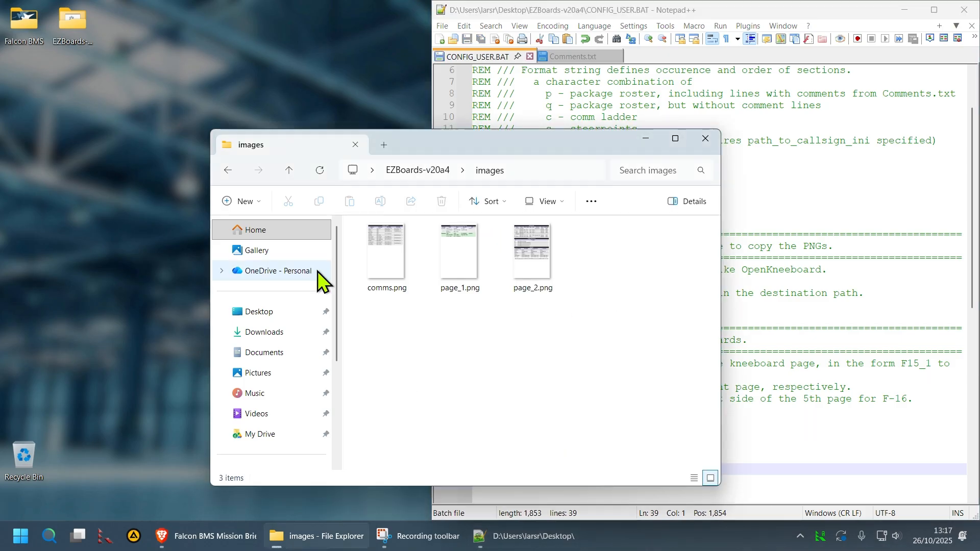
Run EZBOARDS.BAT from the EZBoards-v20a4 folder to merge comms into F16_3R, then close its console
{"action": "left_click", "coordinate": [227, 172]}
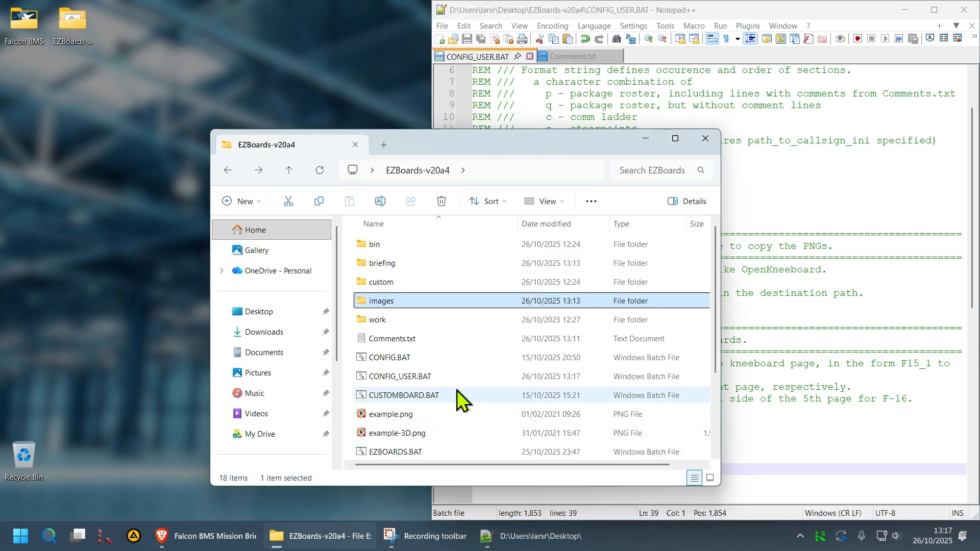
{"action": "double_click", "coordinate": [409, 452]}
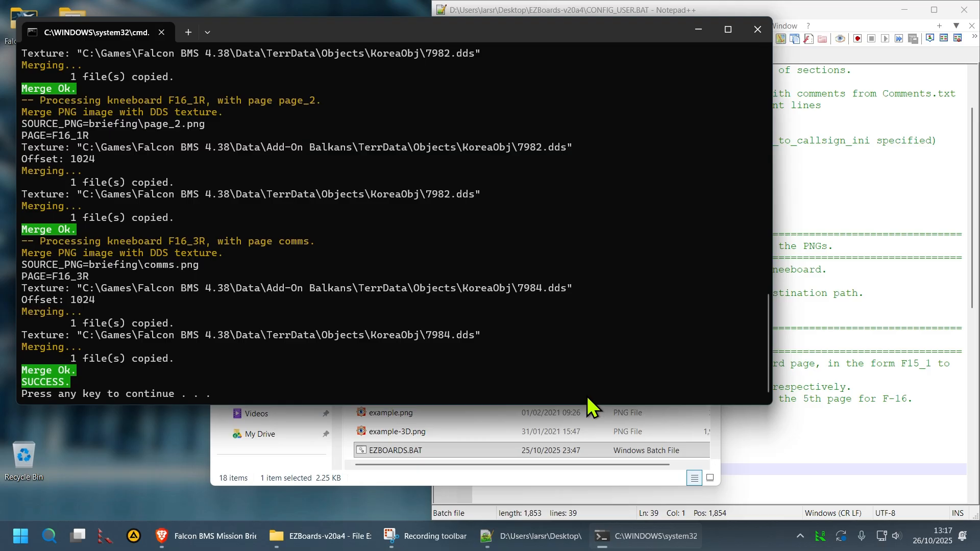
{"action": "key", "text": "Return"}
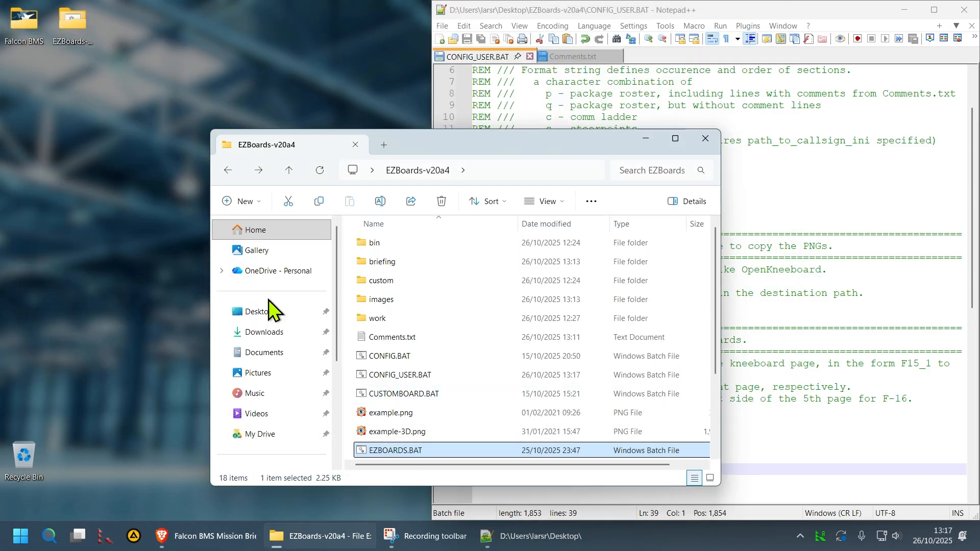
{"action": "double_click", "coordinate": [28, 26]}
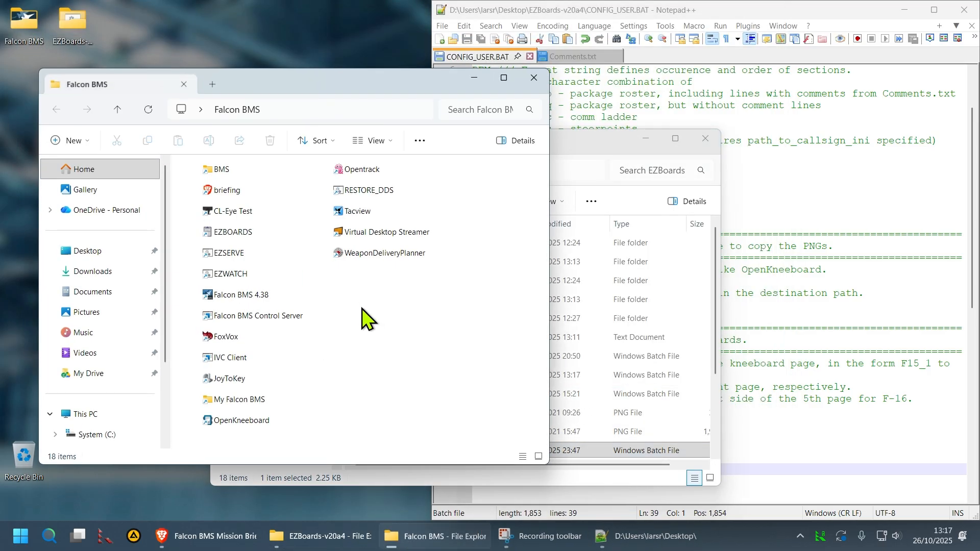
Browse Falcon BMS 4.38 > Data > Add-On Balkans > Terrdata > objects > KoreaObj
{"action": "double_click", "coordinate": [236, 173]}
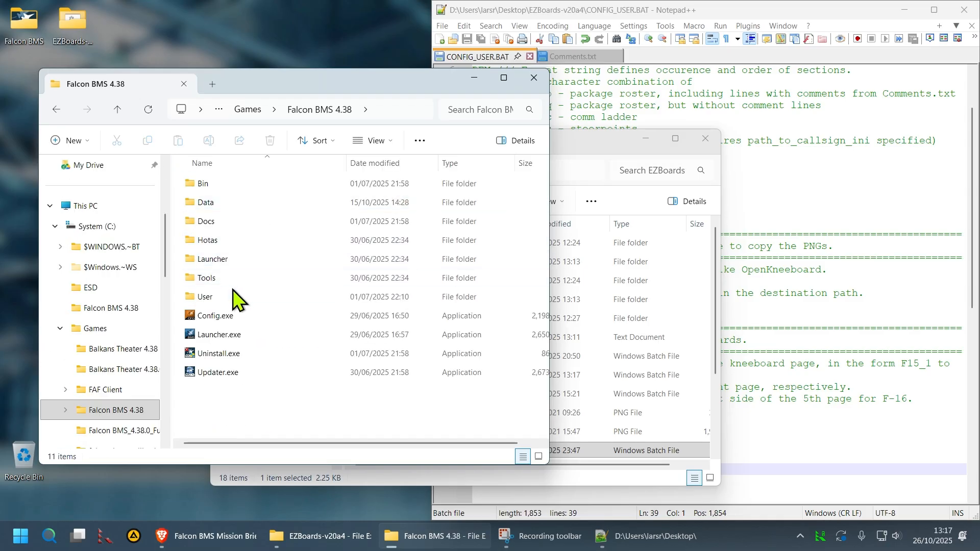
{"action": "double_click", "coordinate": [228, 201]}
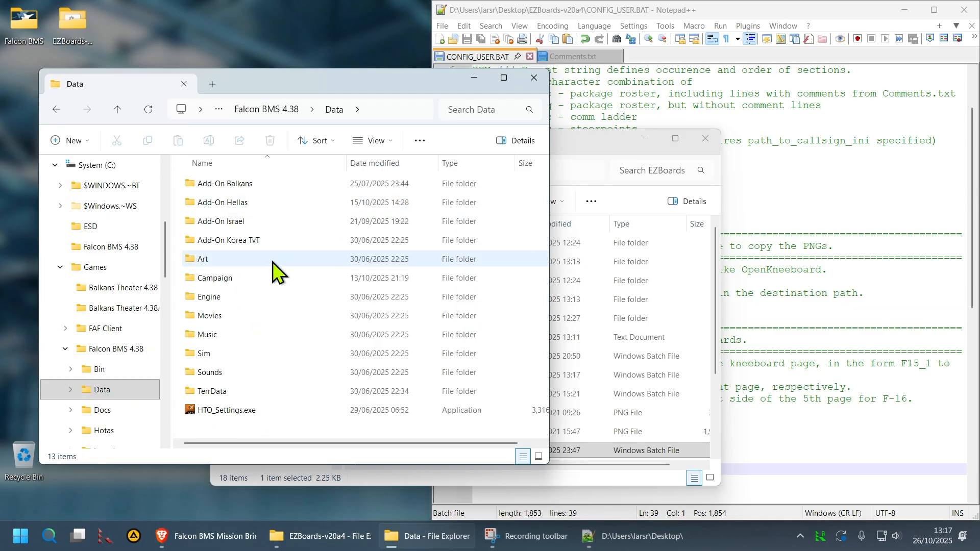
{"action": "double_click", "coordinate": [241, 179]}
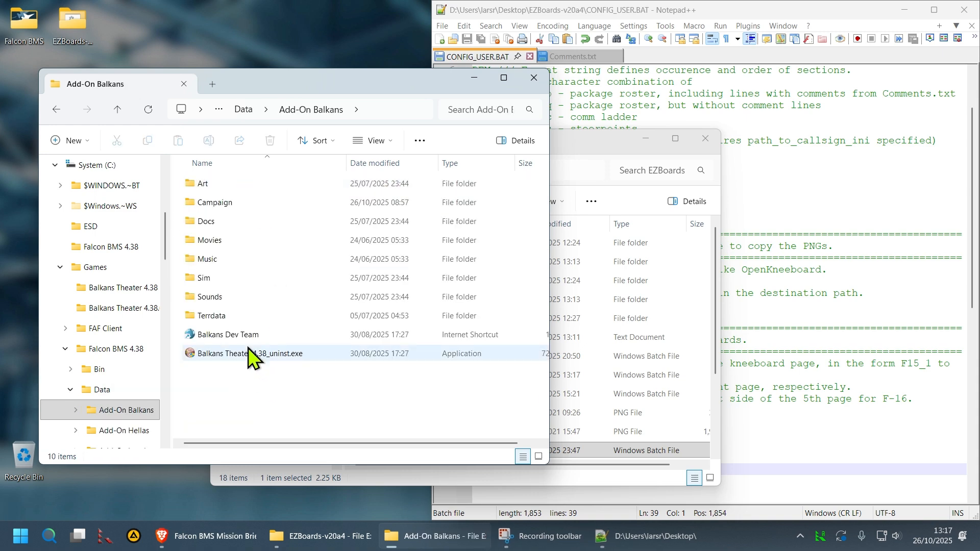
{"action": "double_click", "coordinate": [235, 314]}
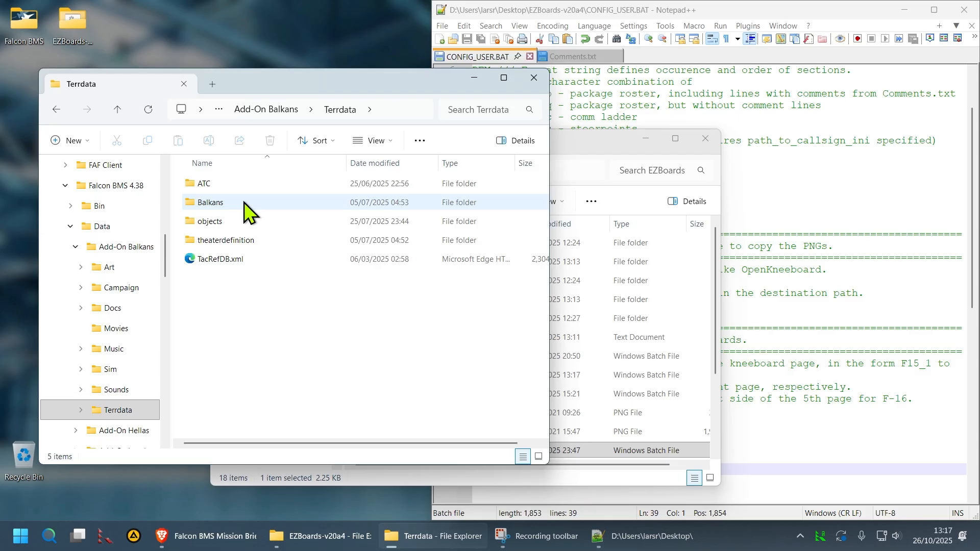
{"action": "double_click", "coordinate": [241, 221]}
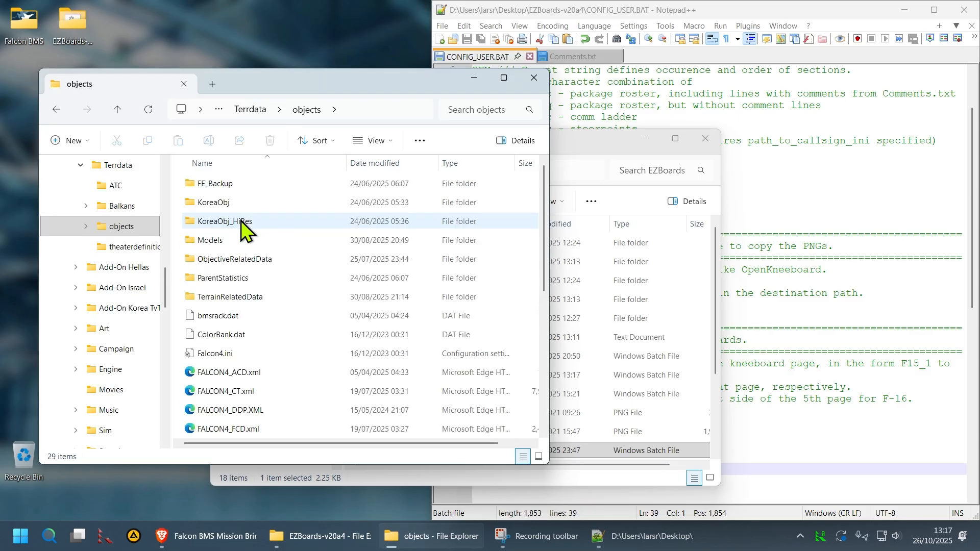
{"action": "double_click", "coordinate": [213, 203]}
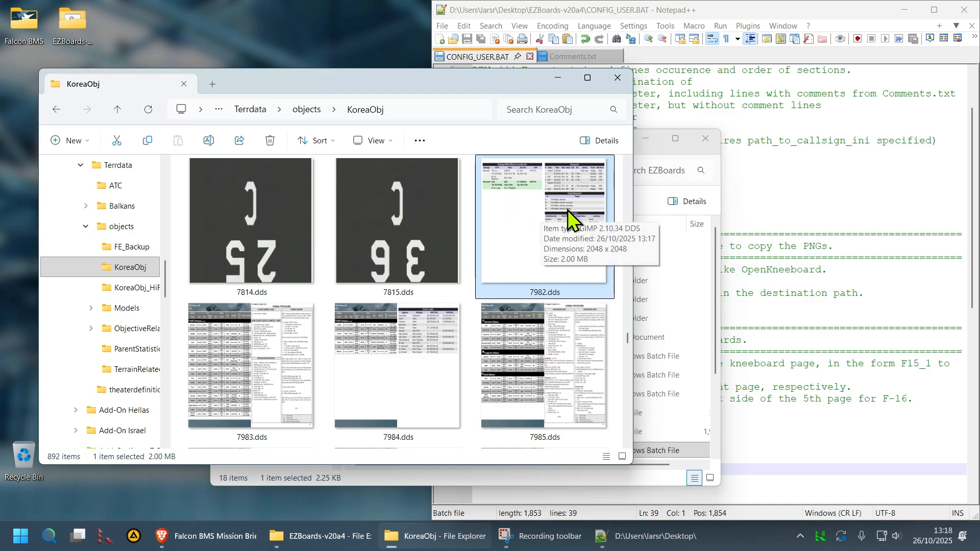
{"action": "left_click", "coordinate": [857, 15]}
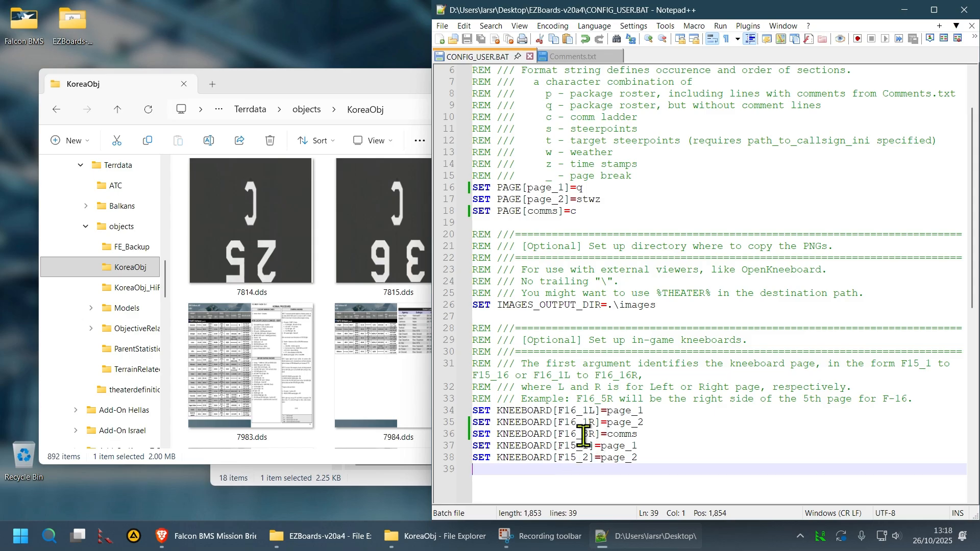
{"action": "left_click", "coordinate": [417, 182]}
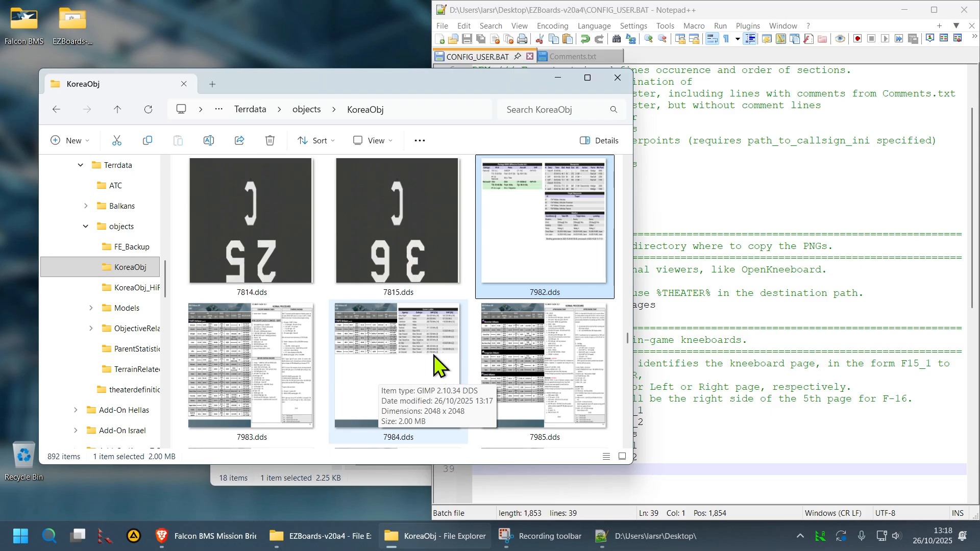
{"action": "left_click", "coordinate": [871, 16]}
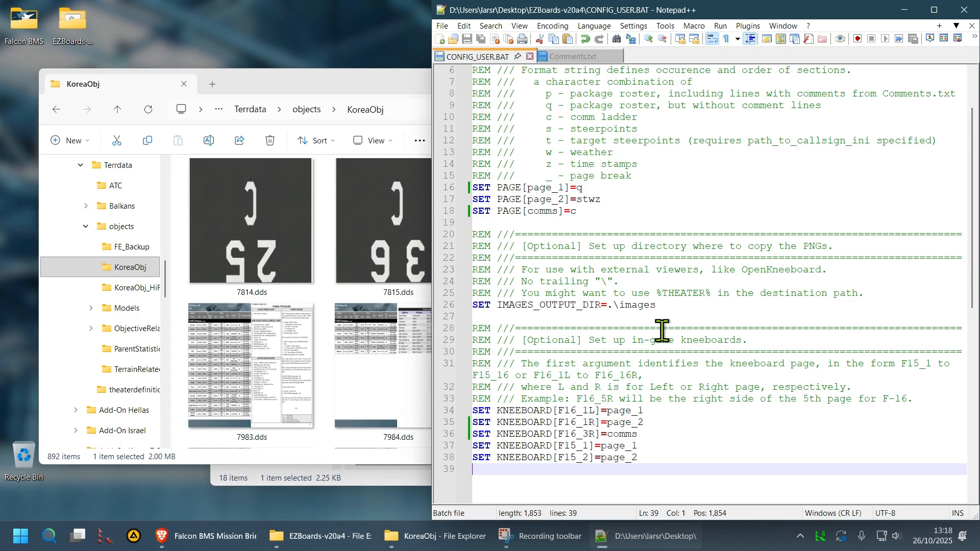
{"action": "left_click", "coordinate": [662, 351]}
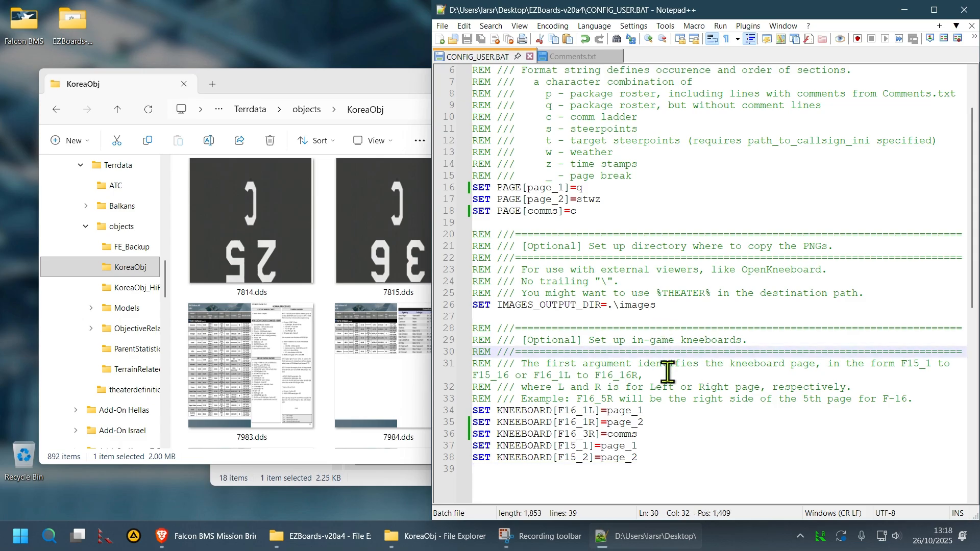
{"action": "left_click", "coordinate": [418, 78]}
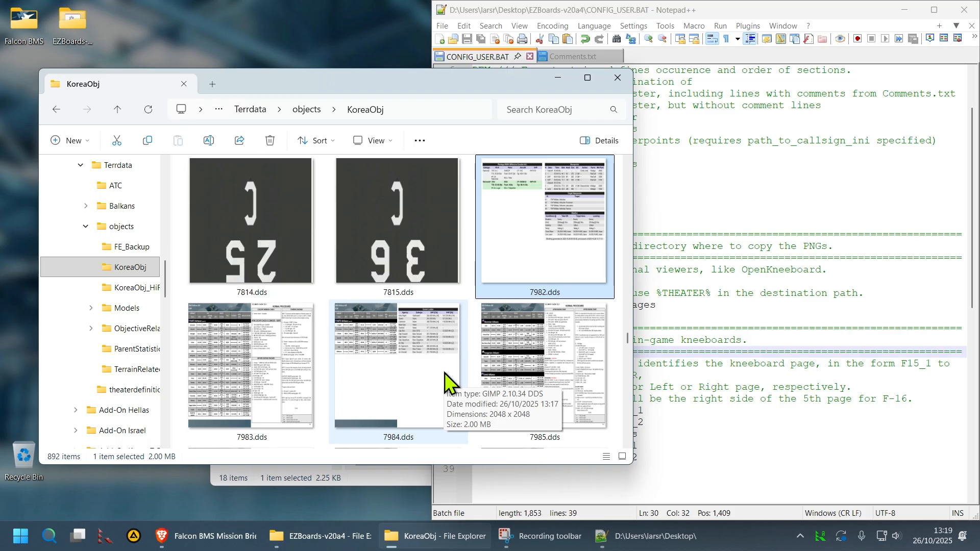
{"action": "left_click", "coordinate": [744, 434]}
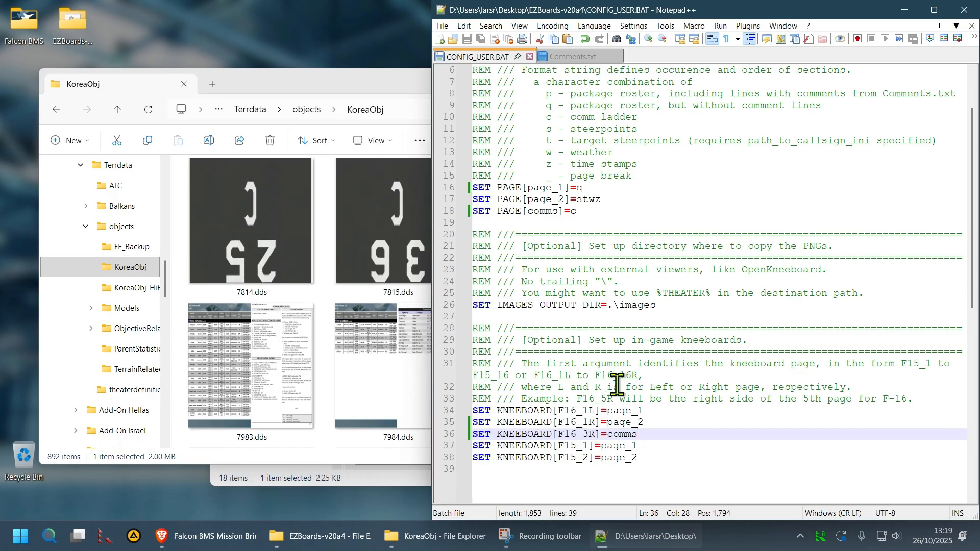
{"action": "left_click", "coordinate": [380, 71]}
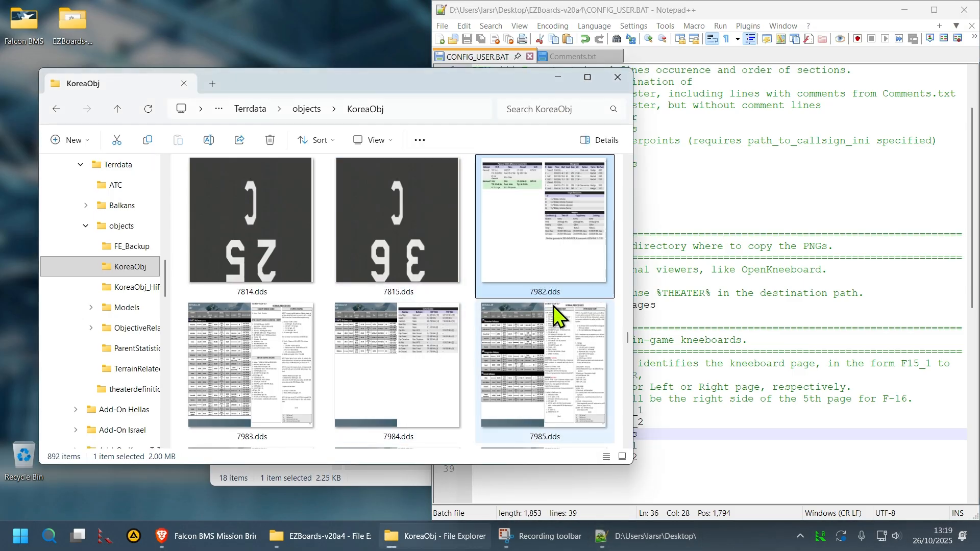
{"action": "mouse_move", "coordinate": [552, 304]}
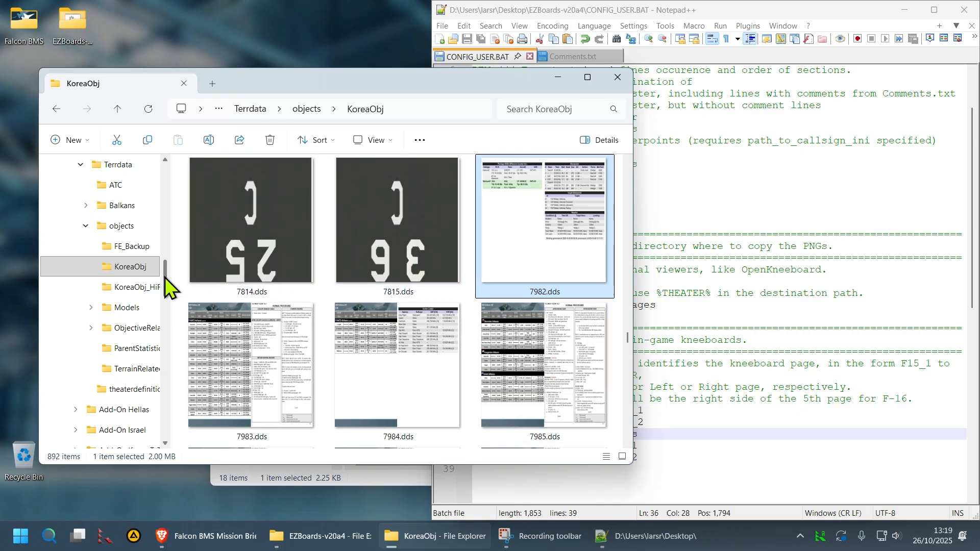
{"action": "scroll", "coordinate": [169, 291], "scroll_direction": "down", "scroll_amount": 1}
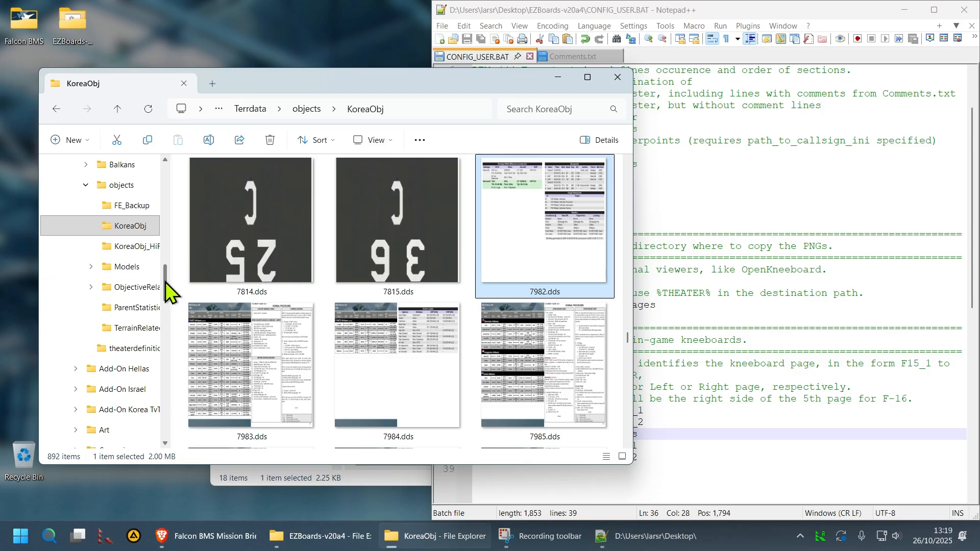
Go to Falcon BMS 4.38 Docs > 07 Kneeboard Templates > F-16 > DDS_Backup
{"action": "left_click_drag", "start_coordinate": [165, 282], "coordinate": [170, 242]}
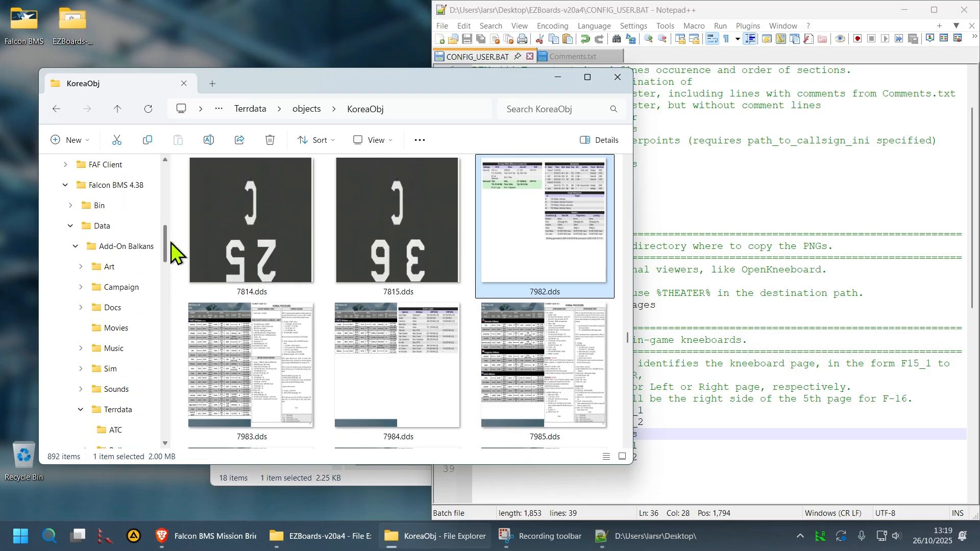
{"action": "left_click", "coordinate": [71, 226]}
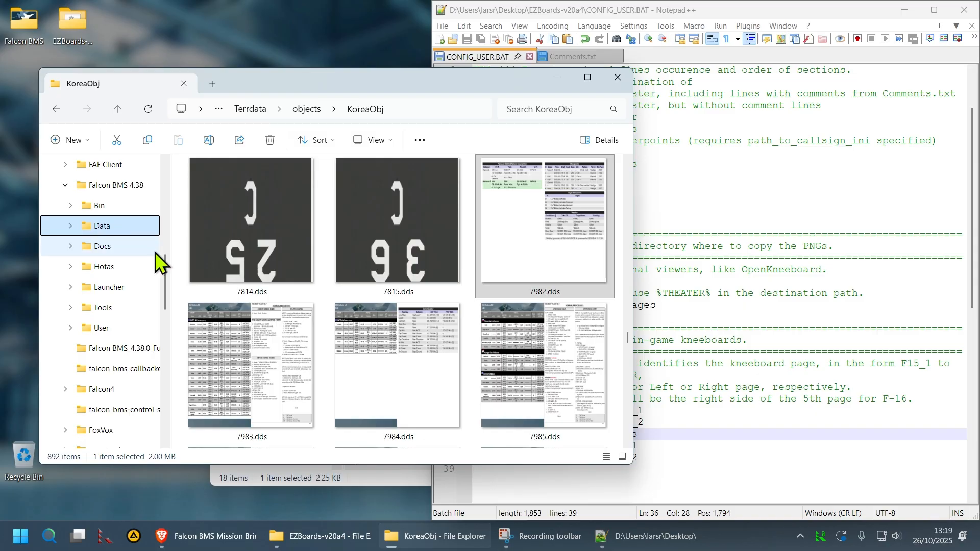
{"action": "left_click", "coordinate": [118, 246]}
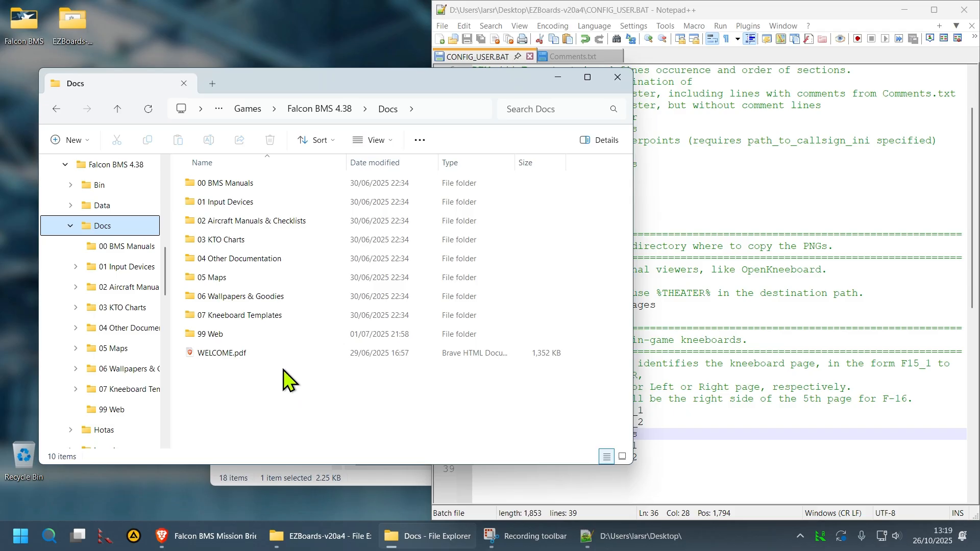
{"action": "double_click", "coordinate": [261, 316]}
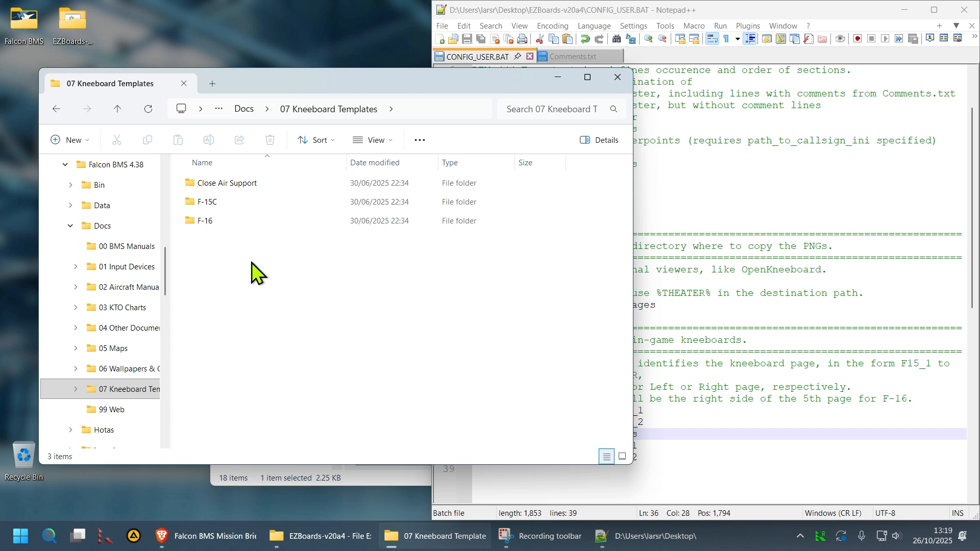
{"action": "double_click", "coordinate": [216, 221]}
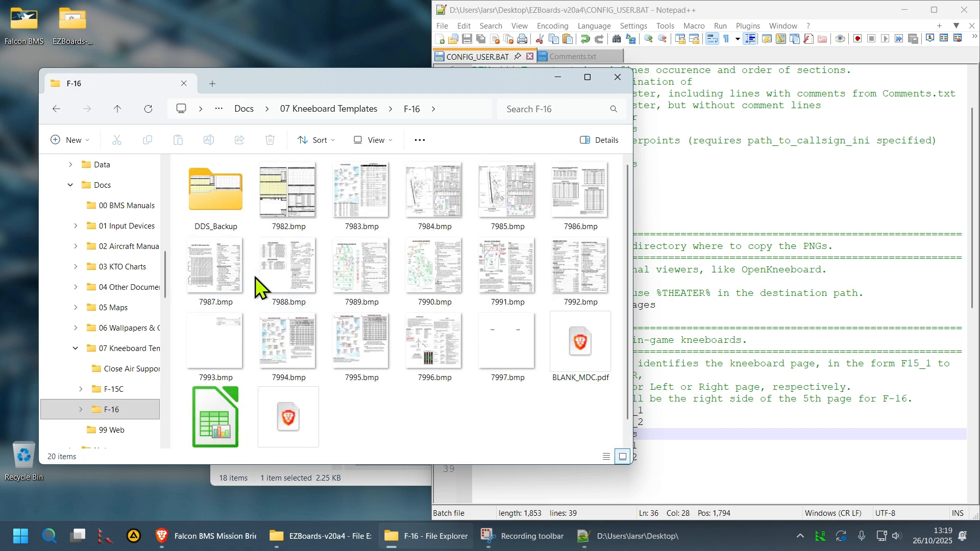
{"action": "double_click", "coordinate": [212, 200]}
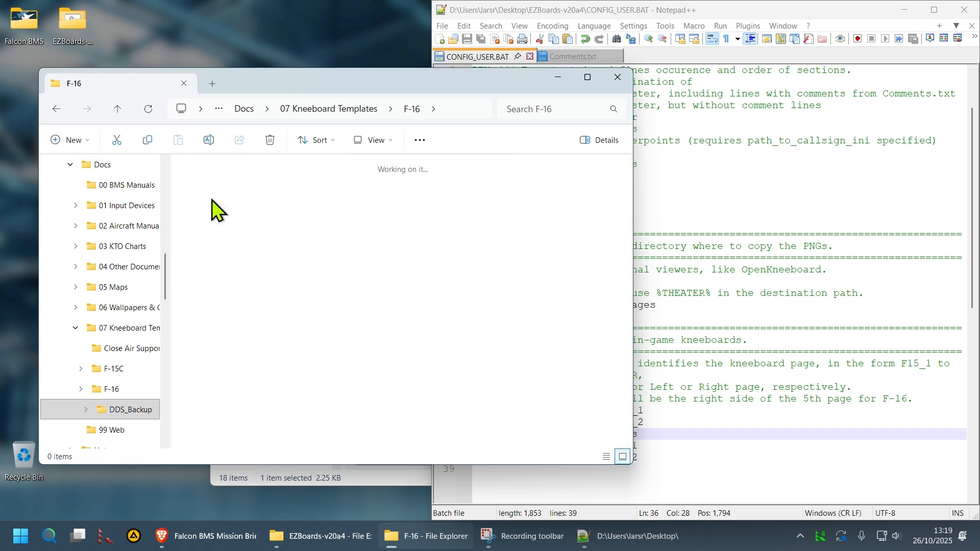